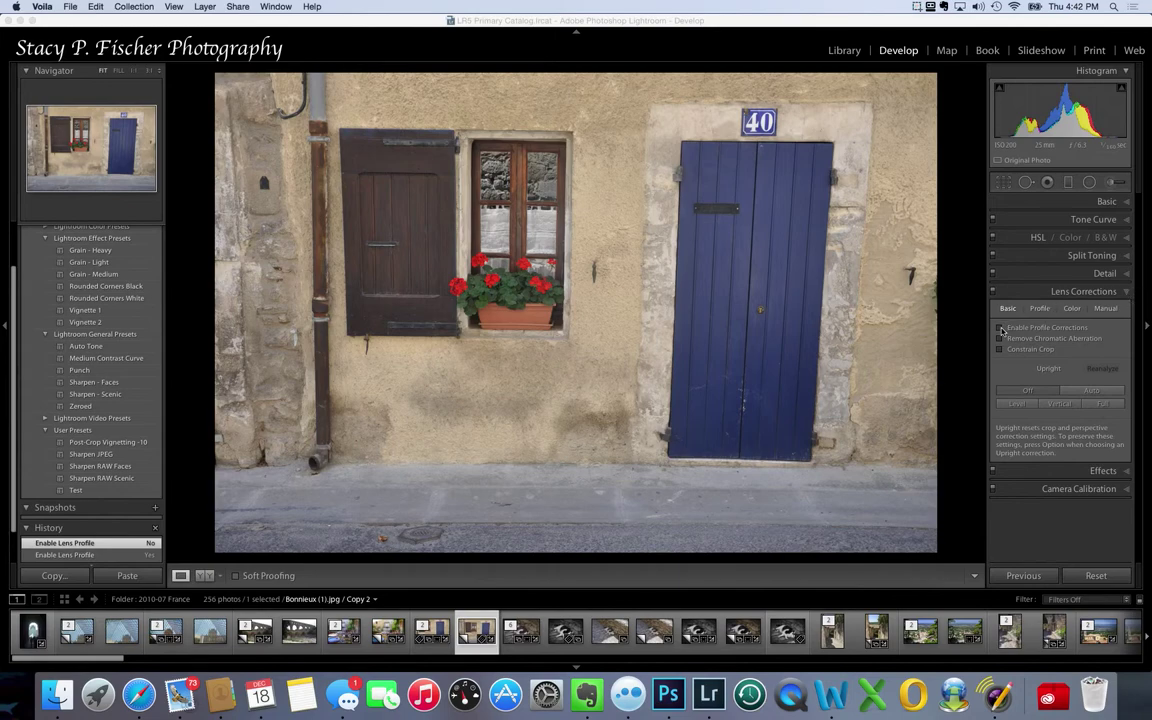
Enable lens profile corrections and apply Auto Upright to straighten the door's verticals.
click(1000, 328)
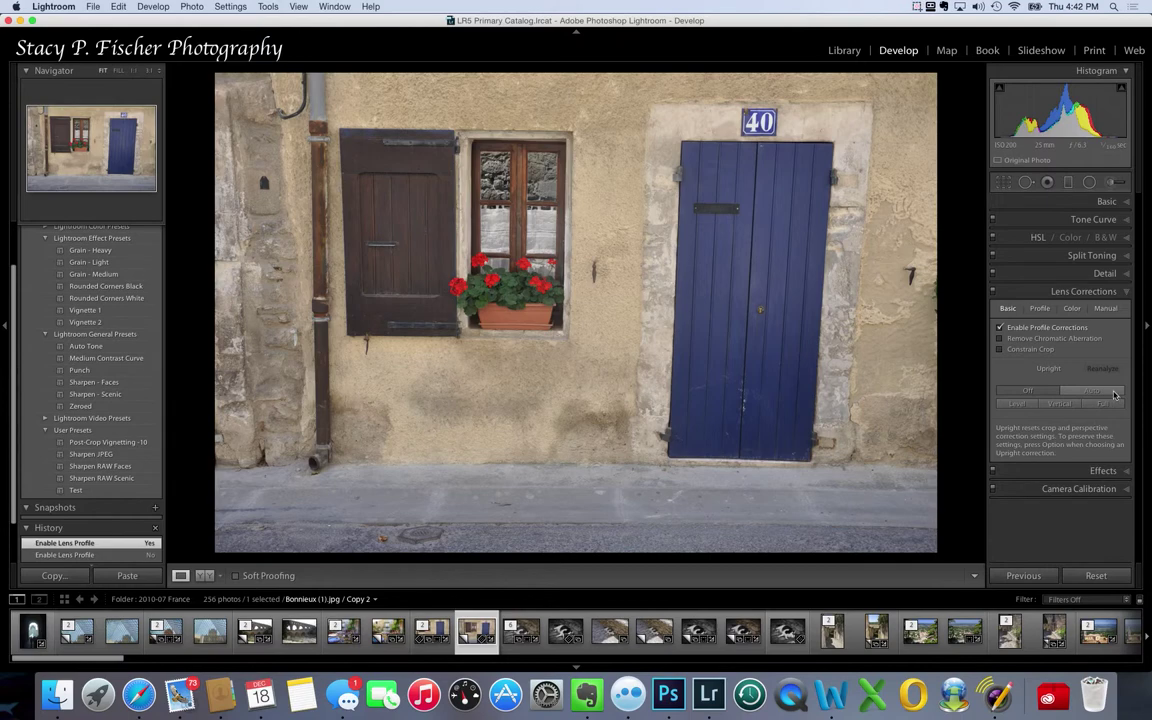
click(1114, 395)
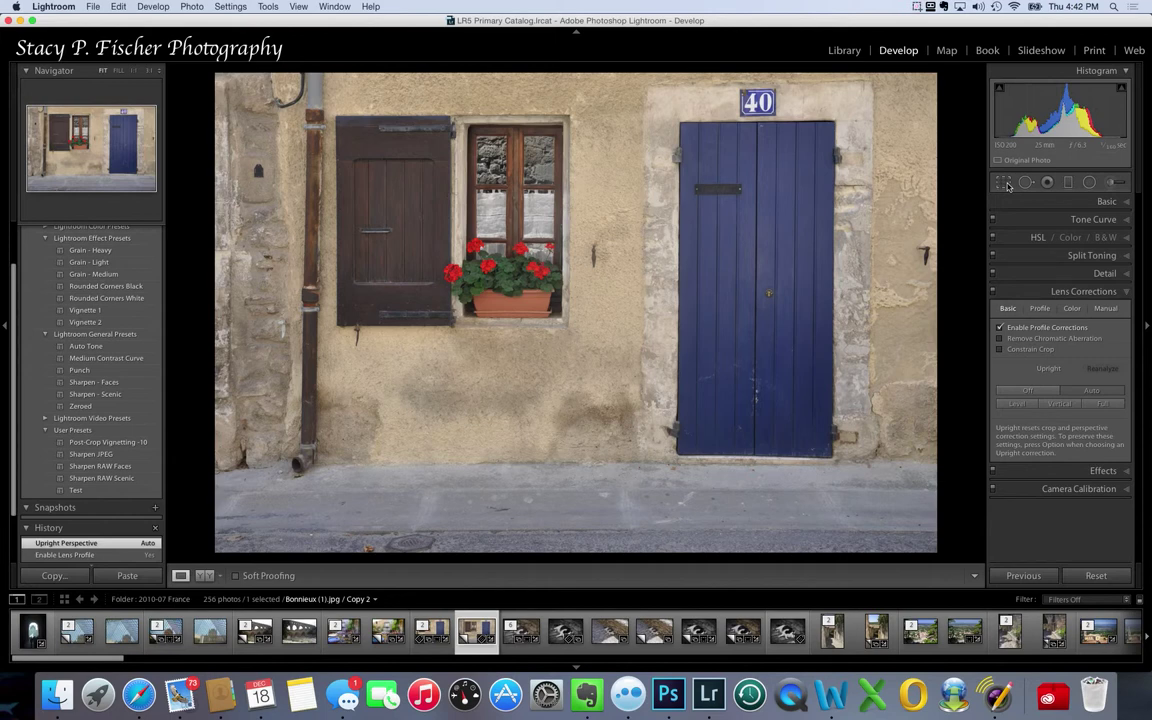
Crop the photo to 5 x 7, pulling the left edge in to remove the stone edge.
click(1005, 184)
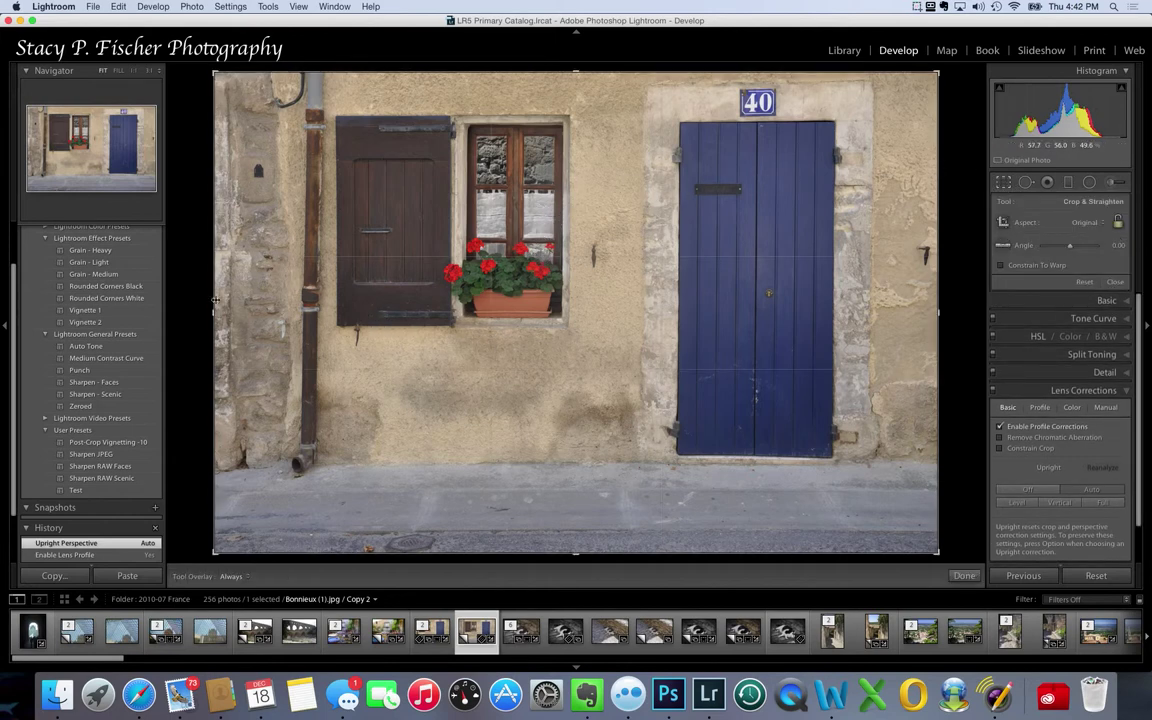
drag(213, 312, 240, 309)
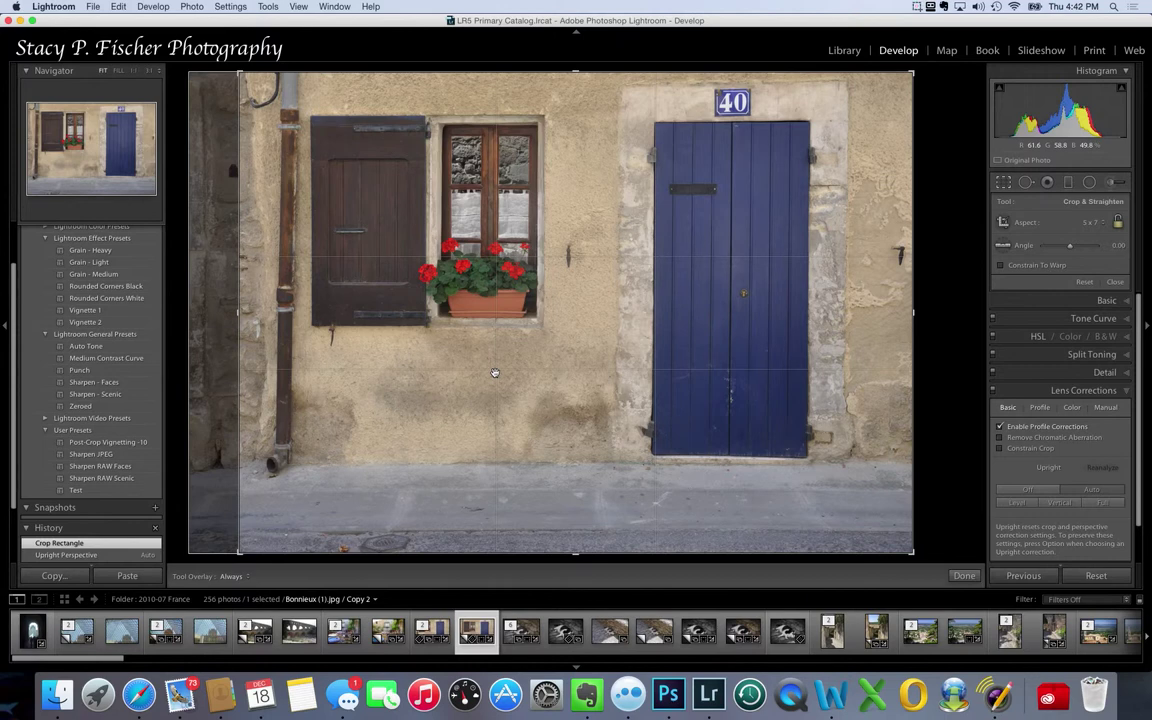
click(964, 576)
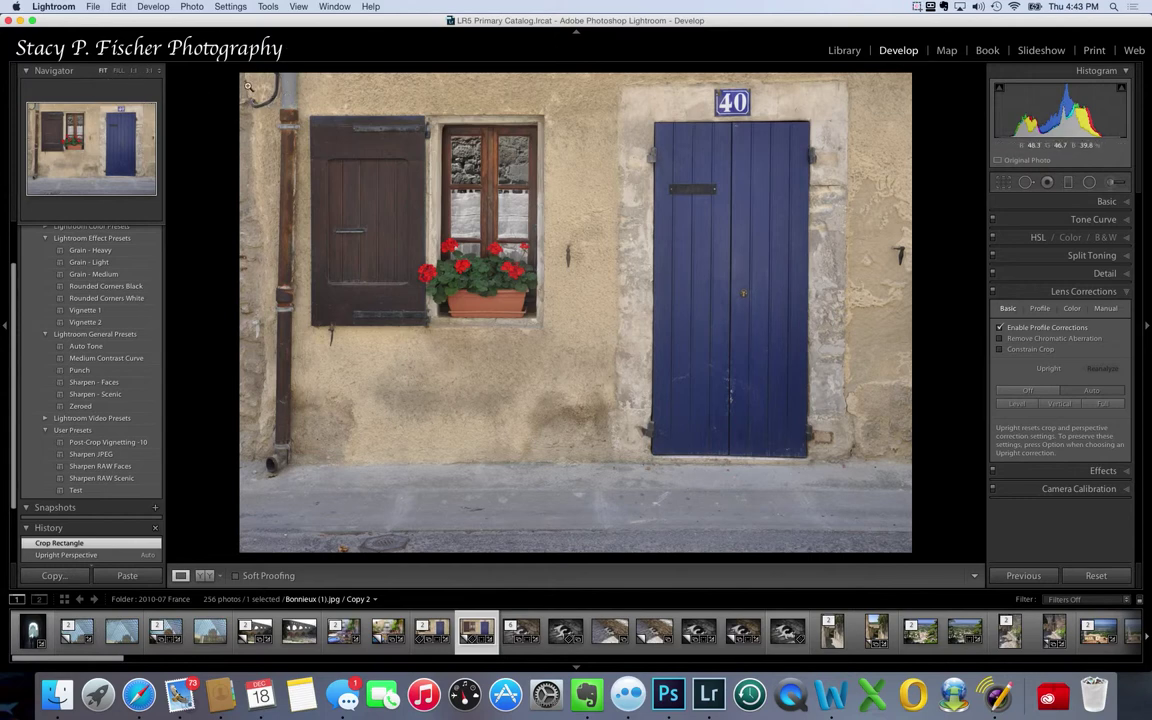
Zoom to 1:1 on the shutter and drainpipe and set the Spot Removal brush to size 75.
click(133, 70)
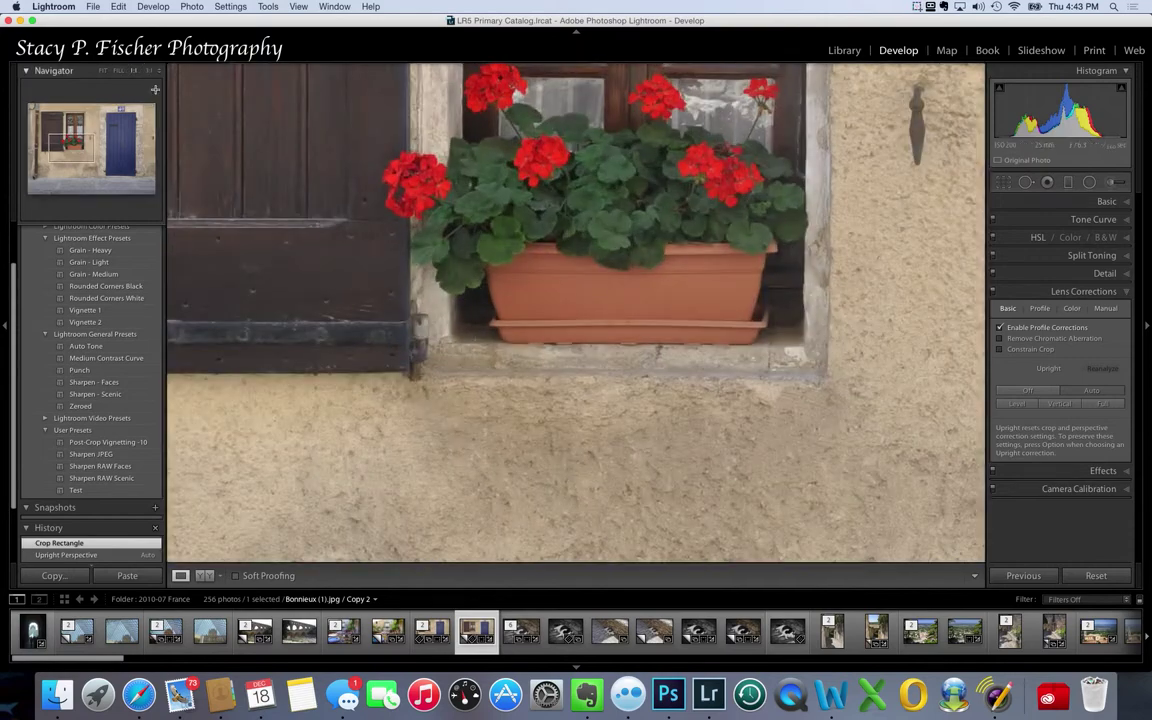
drag(70, 130, 42, 110)
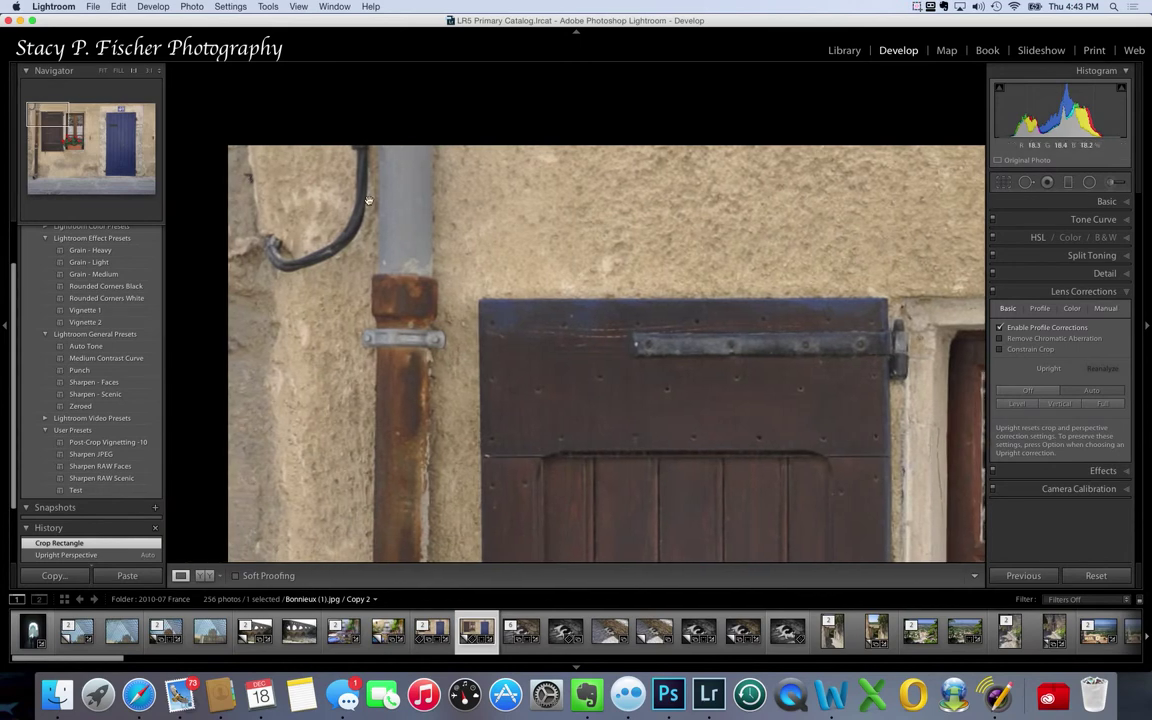
click(1027, 185)
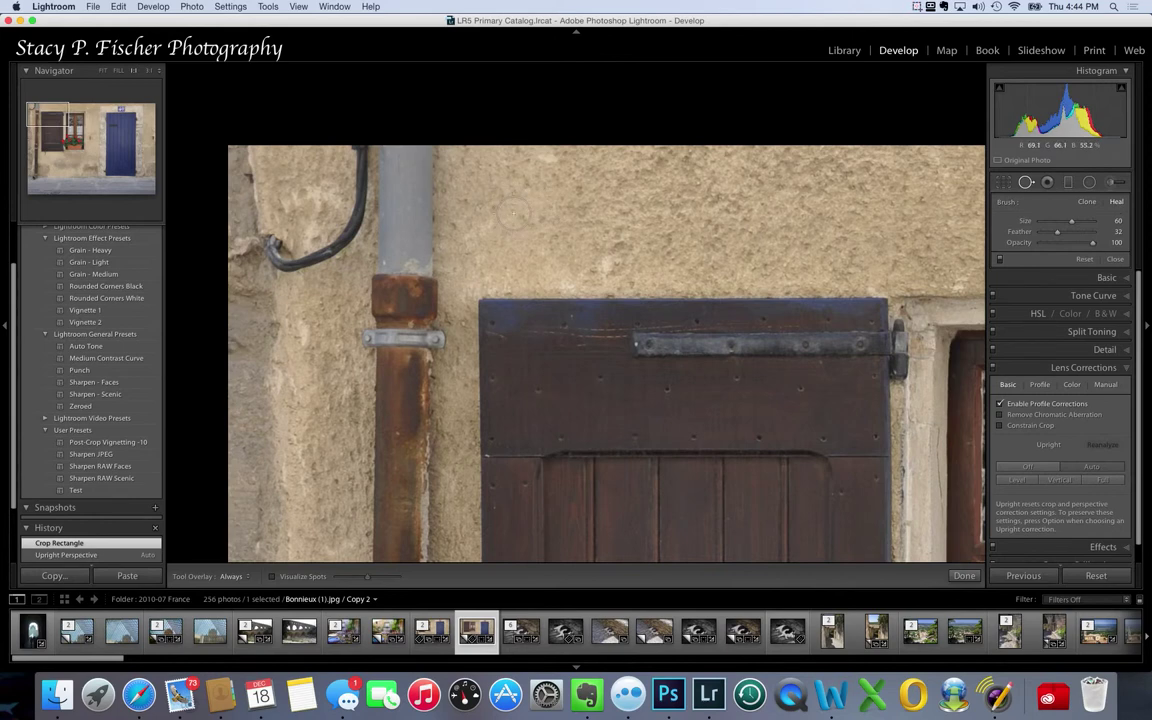
scroll(512, 212, up, 2)
scroll(512, 212, down, 2)
scroll(512, 212, up, 2)
Delete the test heal spot on the shutter and adjust the heal brush Feather.
click(828, 385)
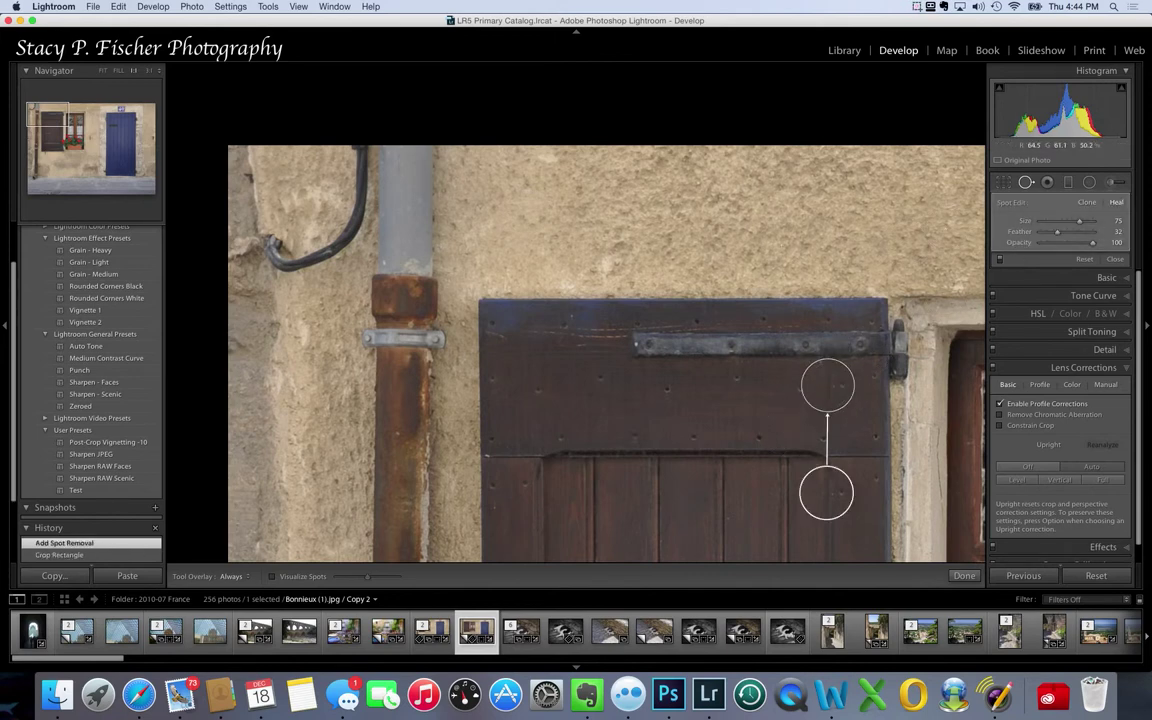
right_click(831, 374)
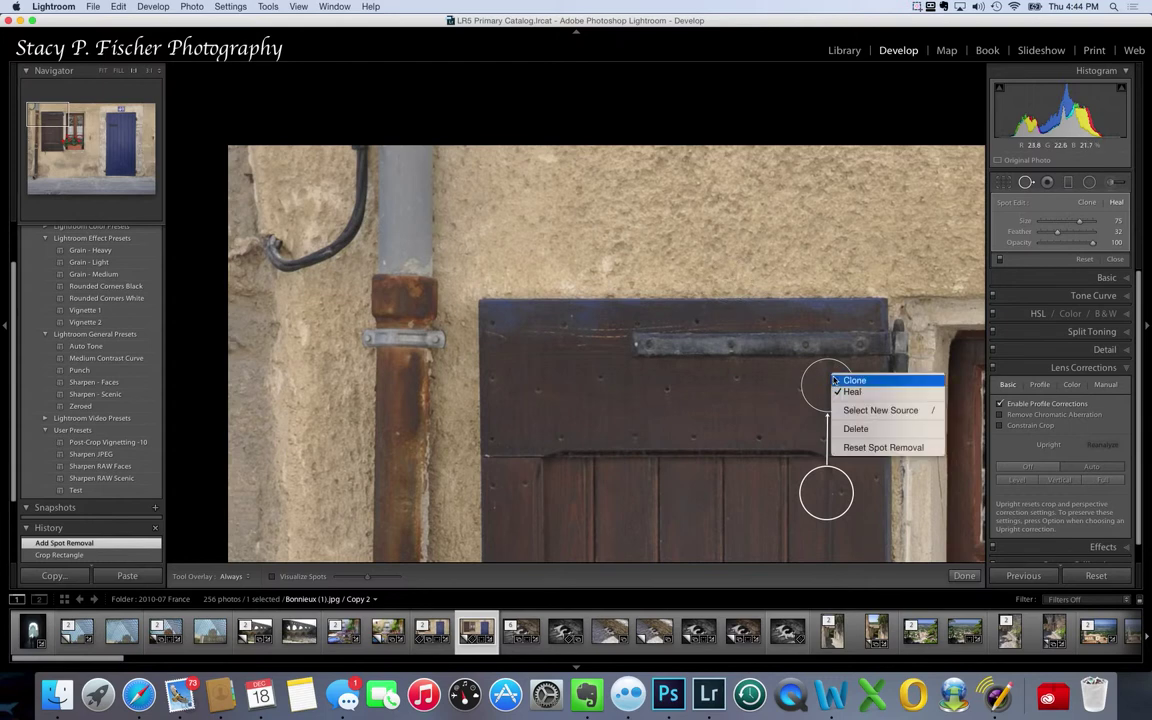
click(857, 430)
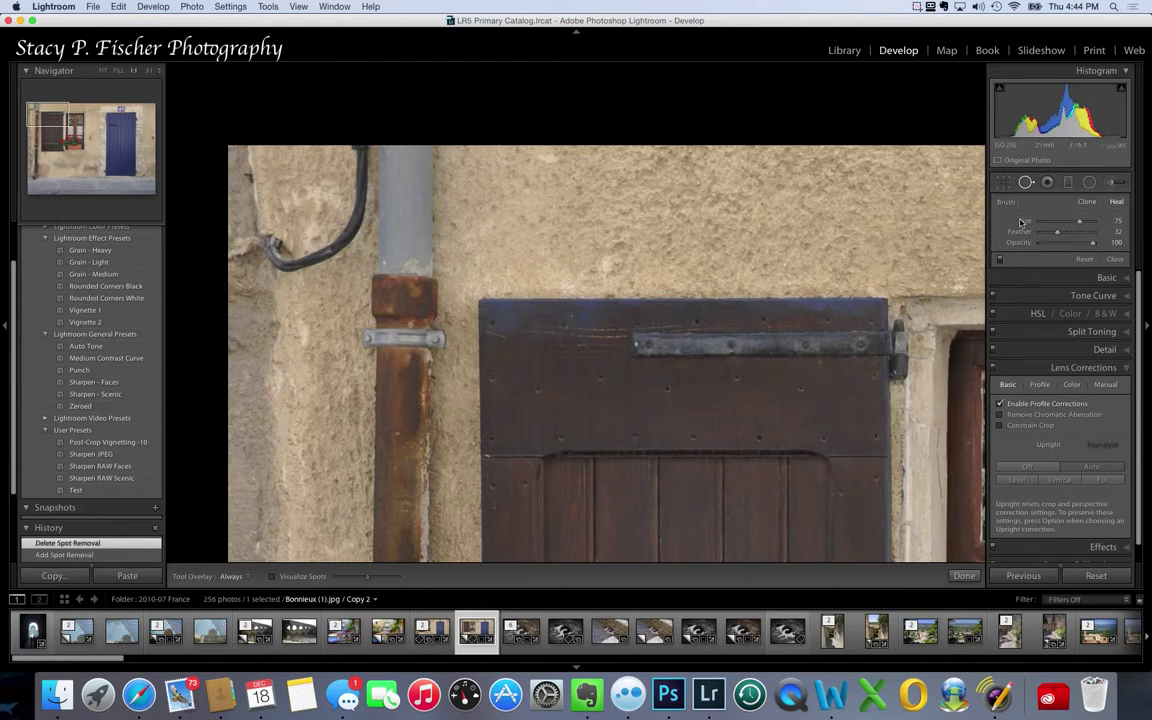
drag(1057, 231, 1080, 233)
mouse_move(1080, 233)
mouse_down()
mouse_move(1057, 236)
mouse_move(1068, 235)
mouse_up()
Heal the black cable and wall marks beside the drainpipe, repositioning the heal sources.
scroll(352, 162, down, 2)
mouse_move(352, 162)
mouse_down()
mouse_move(338, 231)
mouse_move(314, 249)
mouse_move(256, 247)
mouse_up()
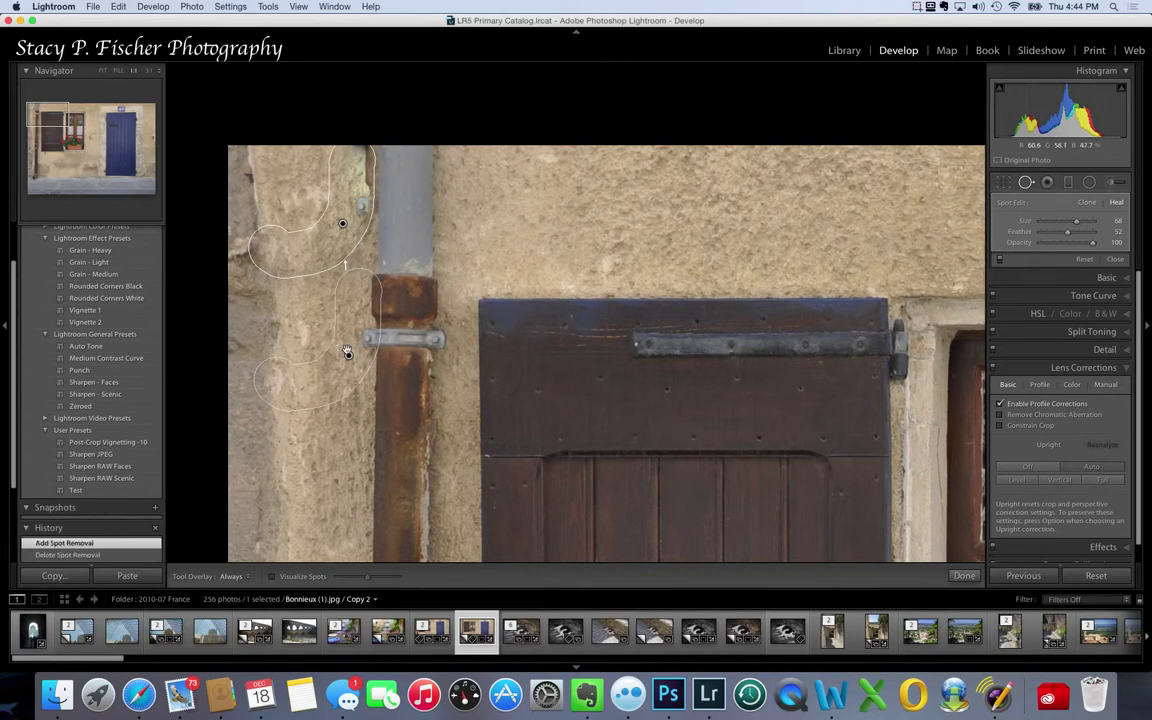
drag(316, 380, 283, 451)
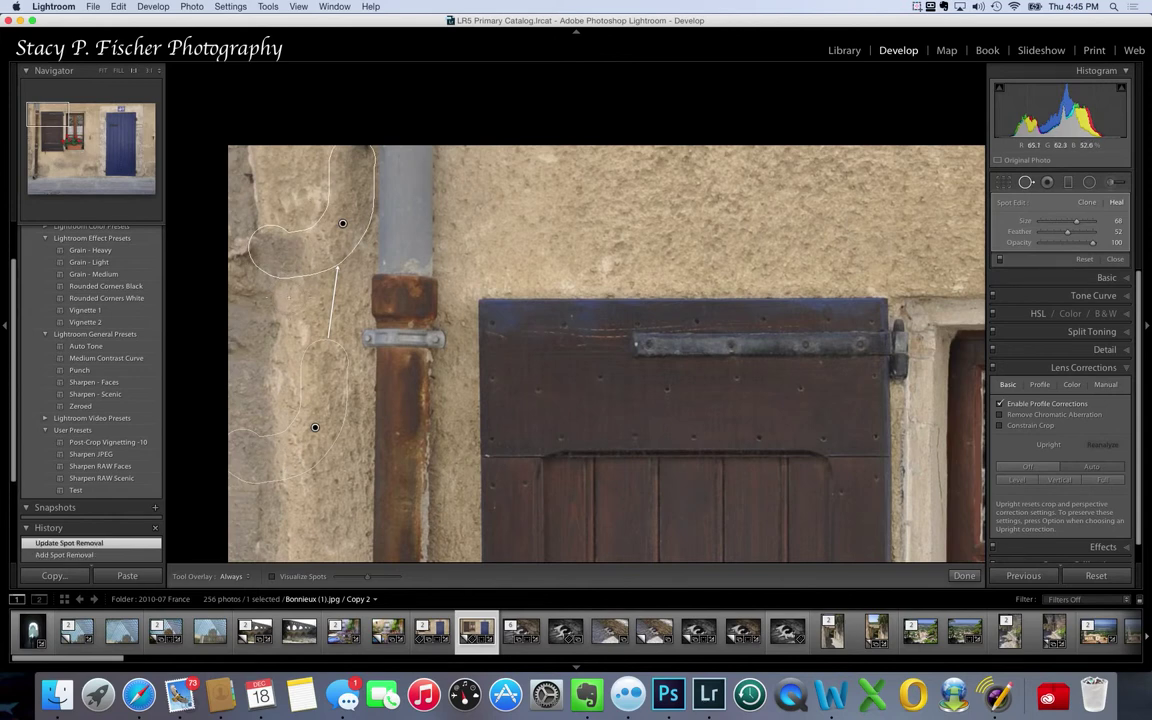
drag(283, 303, 283, 232)
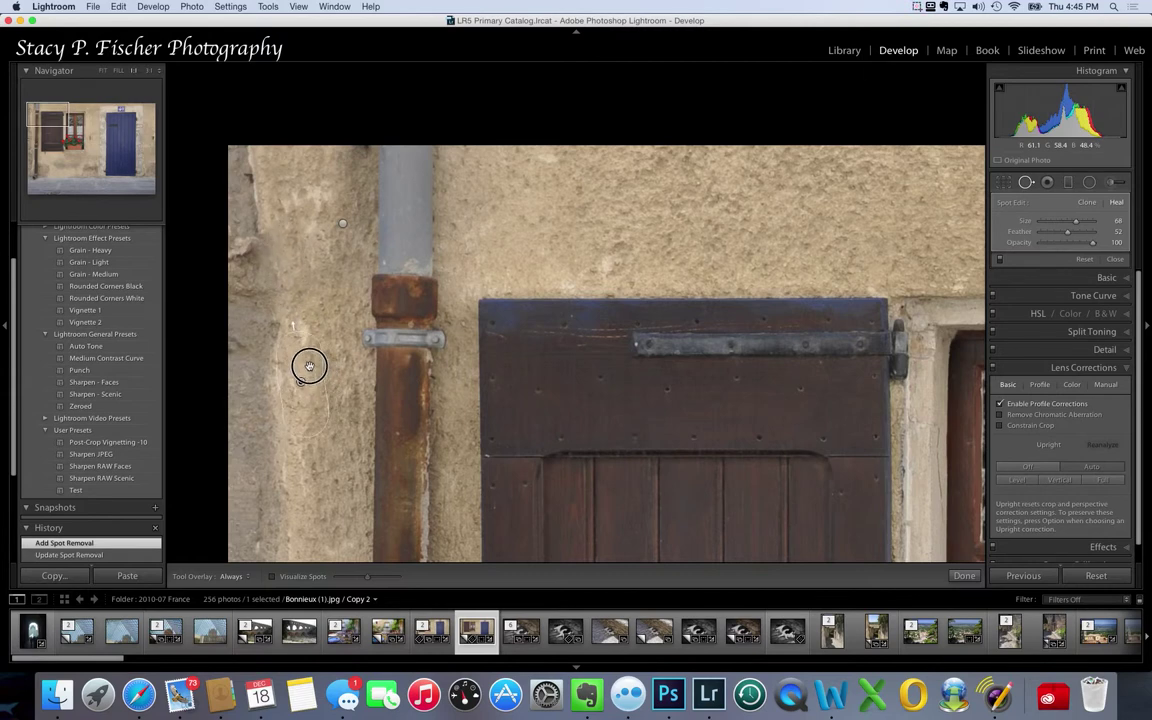
drag(290, 255, 327, 135)
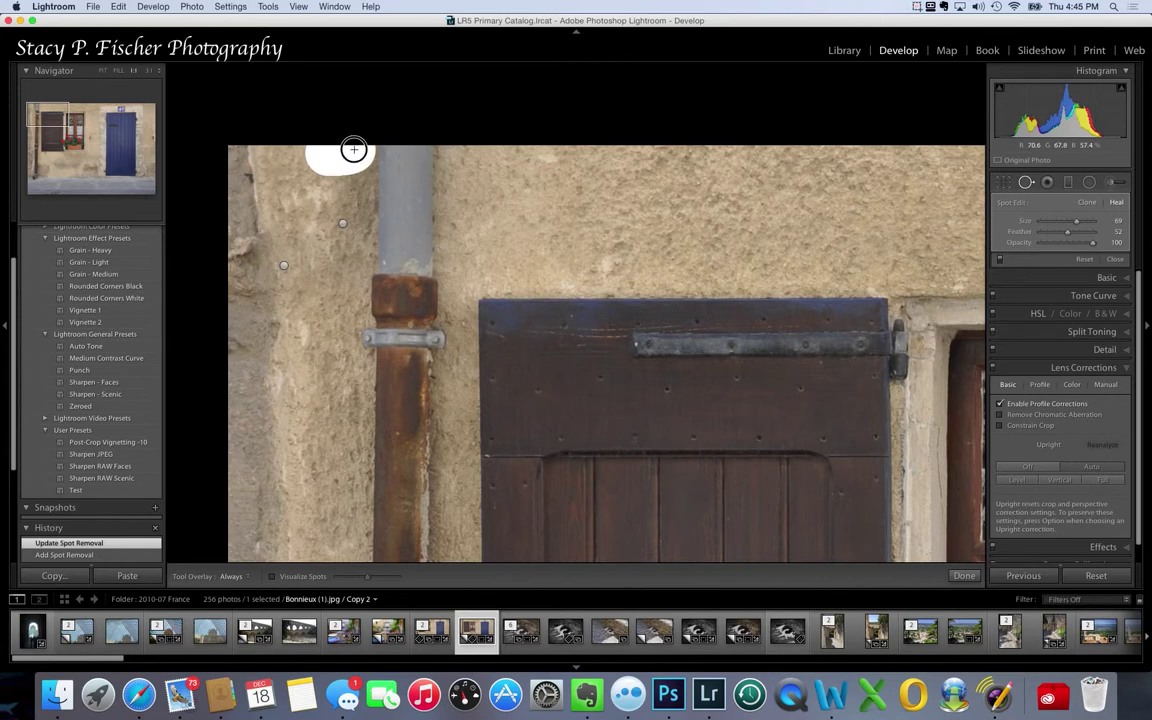
click(342, 151)
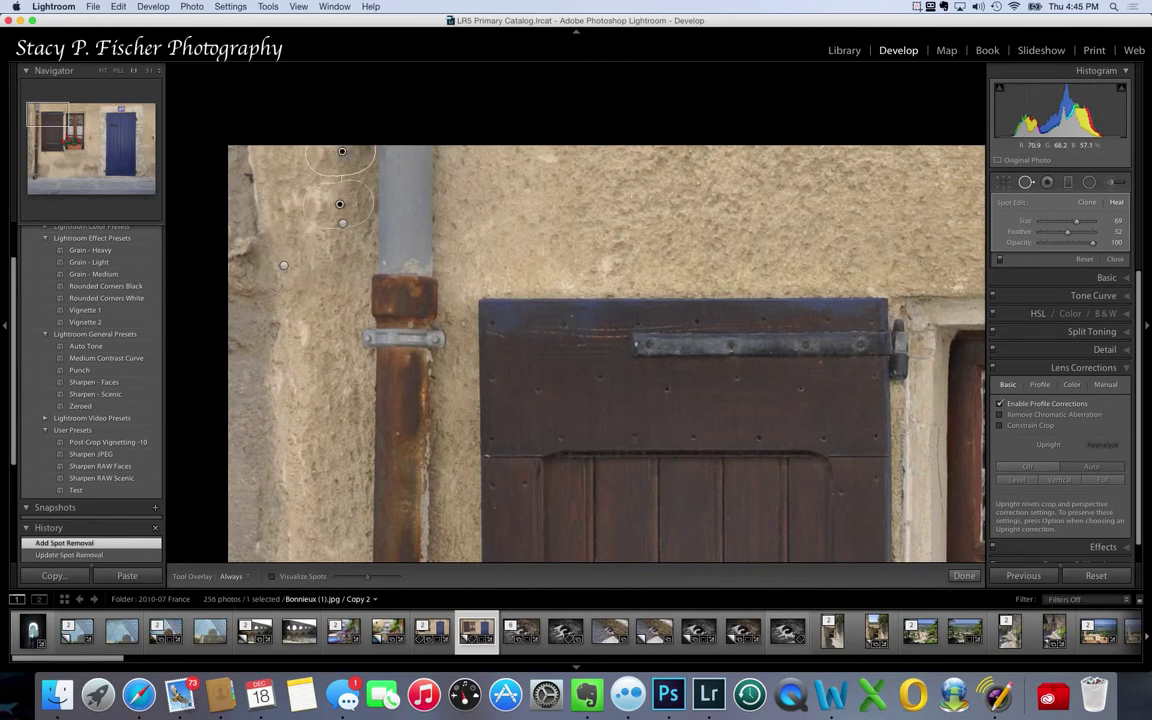
click(963, 575)
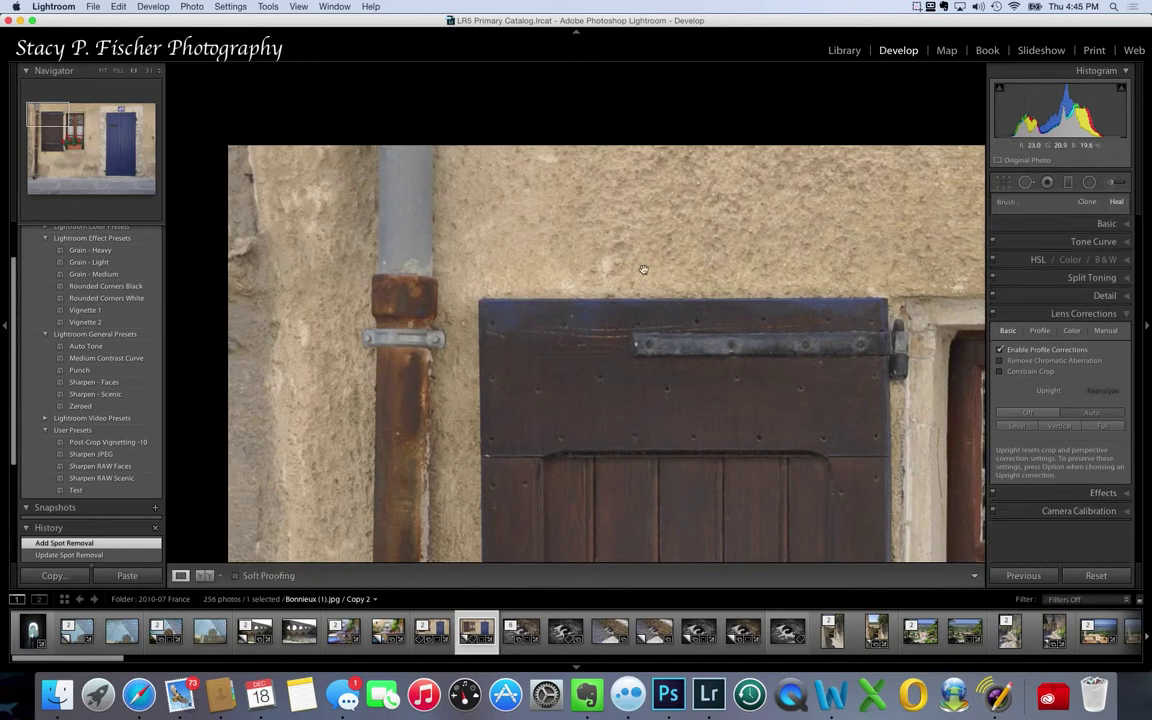
Apply the Sharpen JPEG preset (Amount 30, Radius 0.7, Detail 50, Masking 20).
click(103, 74)
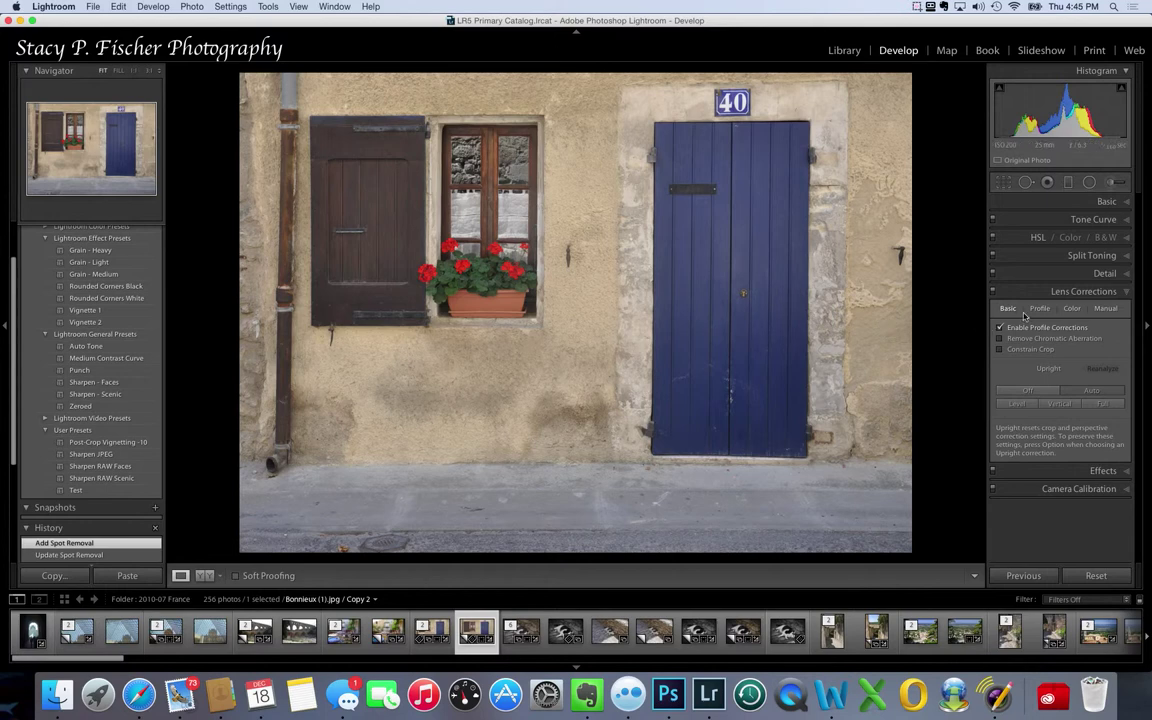
click(1118, 273)
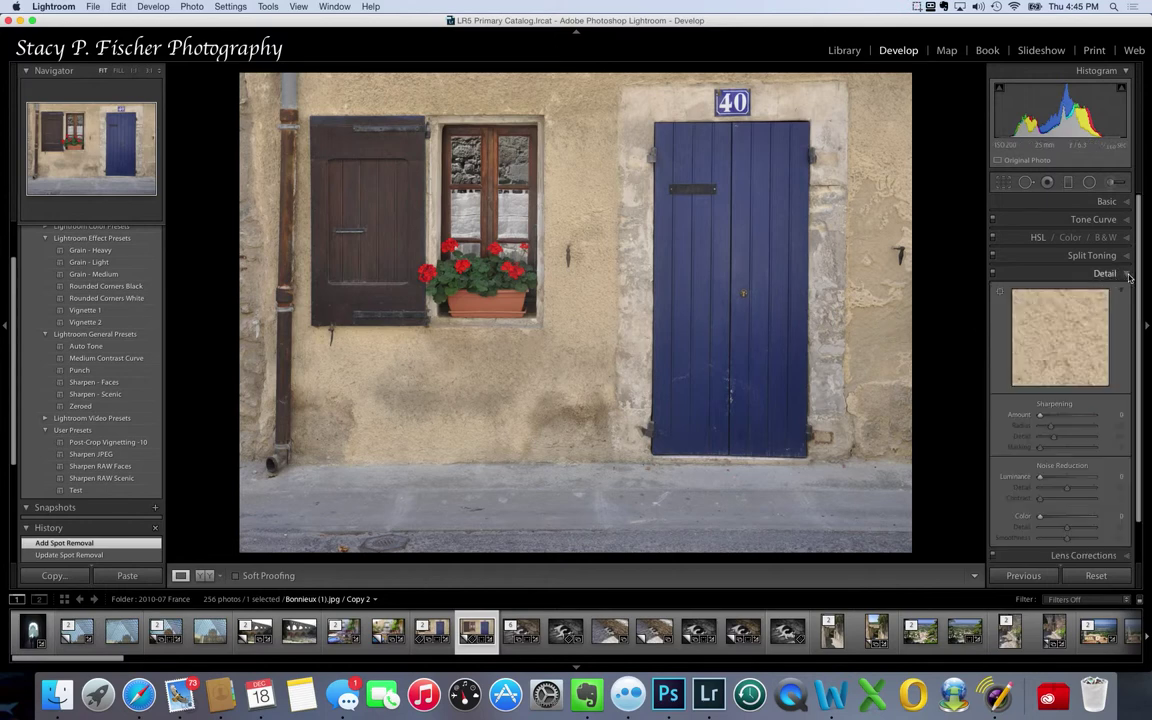
click(110, 456)
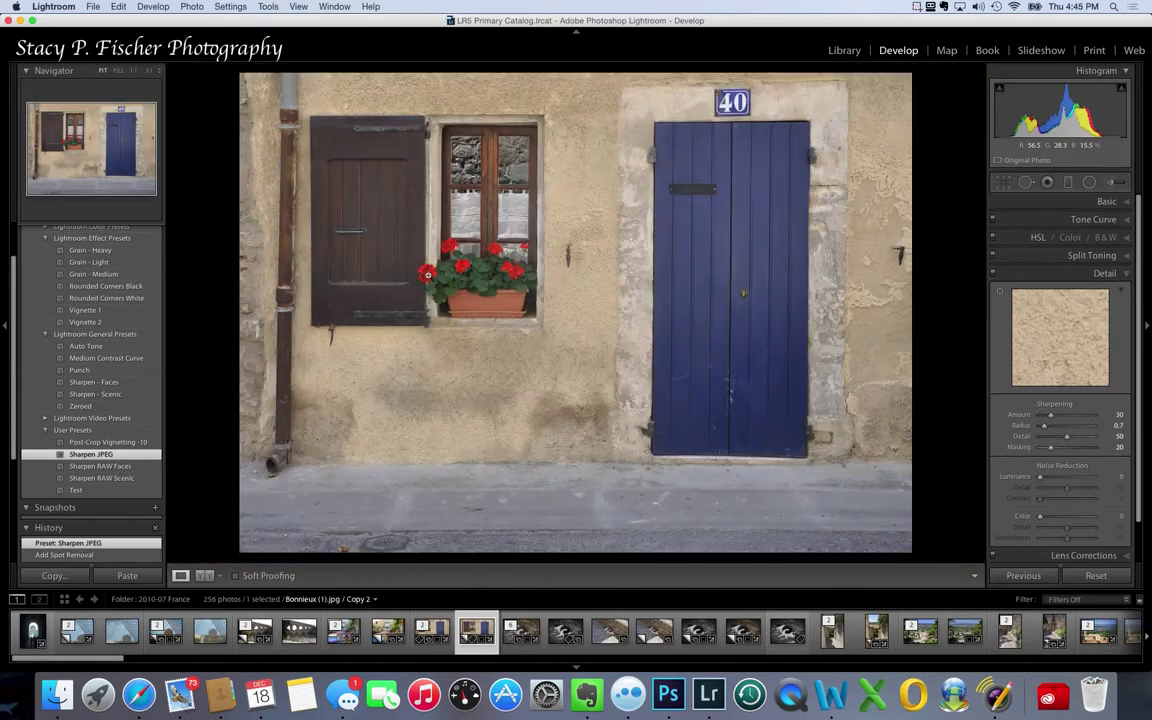
Compare the geraniums at 3:1 and 1:1 before and after sharpening, then fit the photo.
click(428, 274)
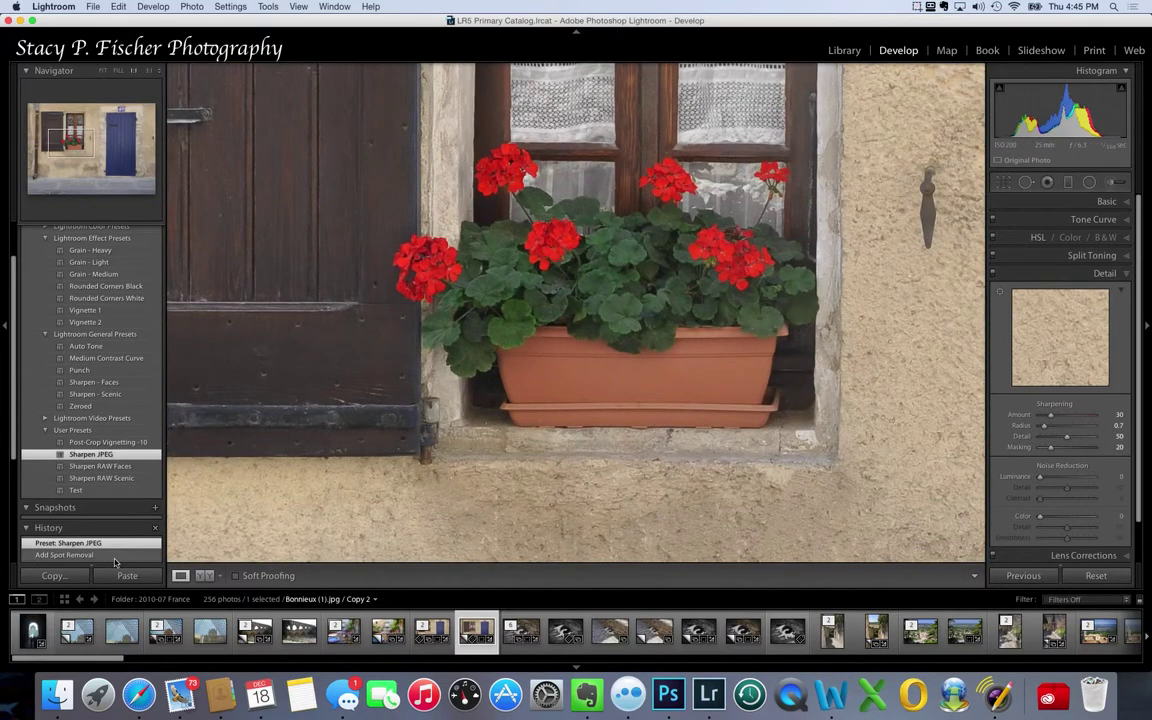
click(148, 70)
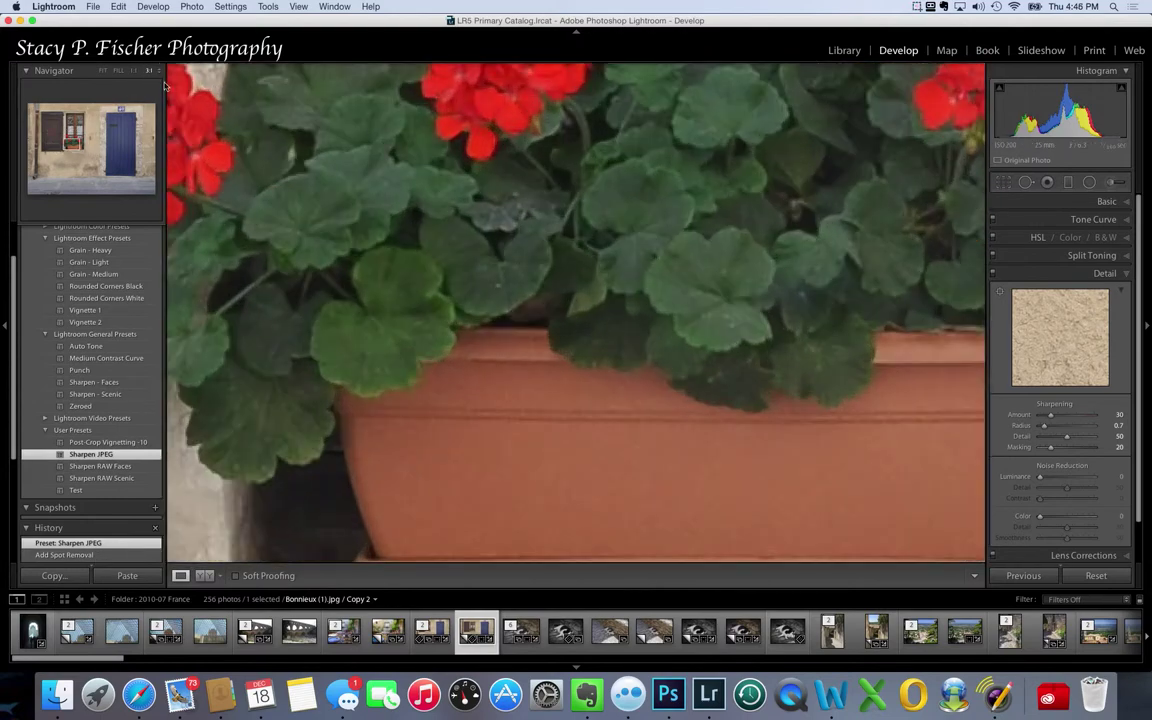
click(66, 132)
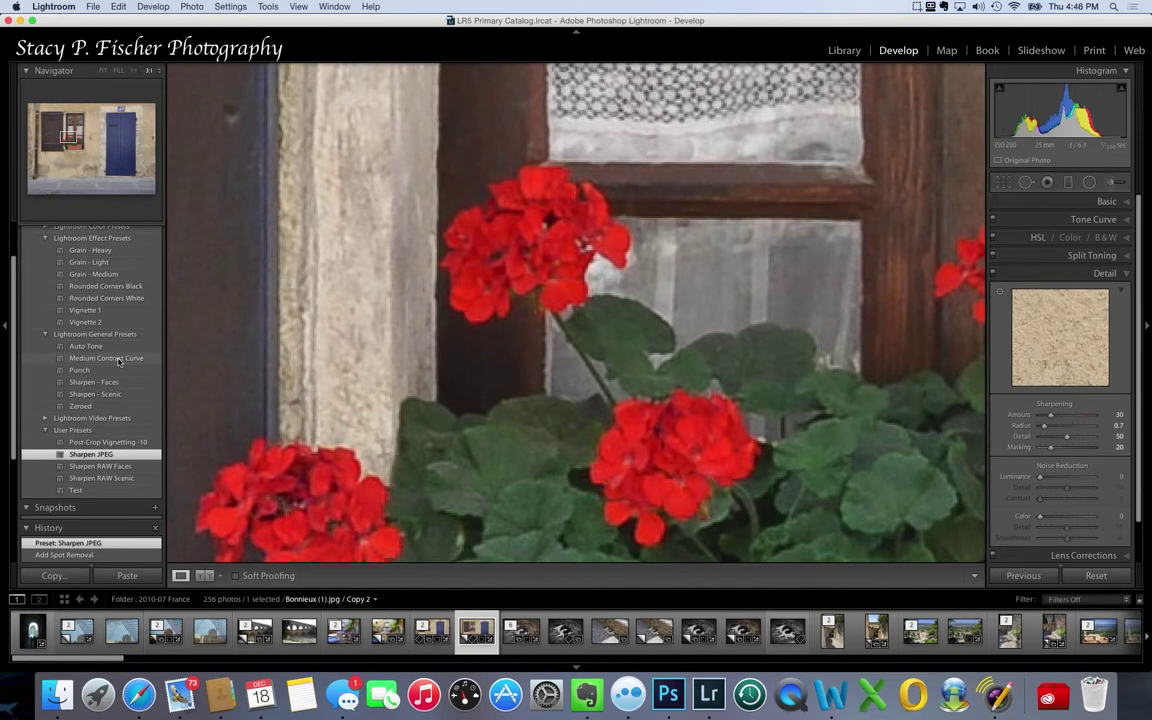
click(88, 555)
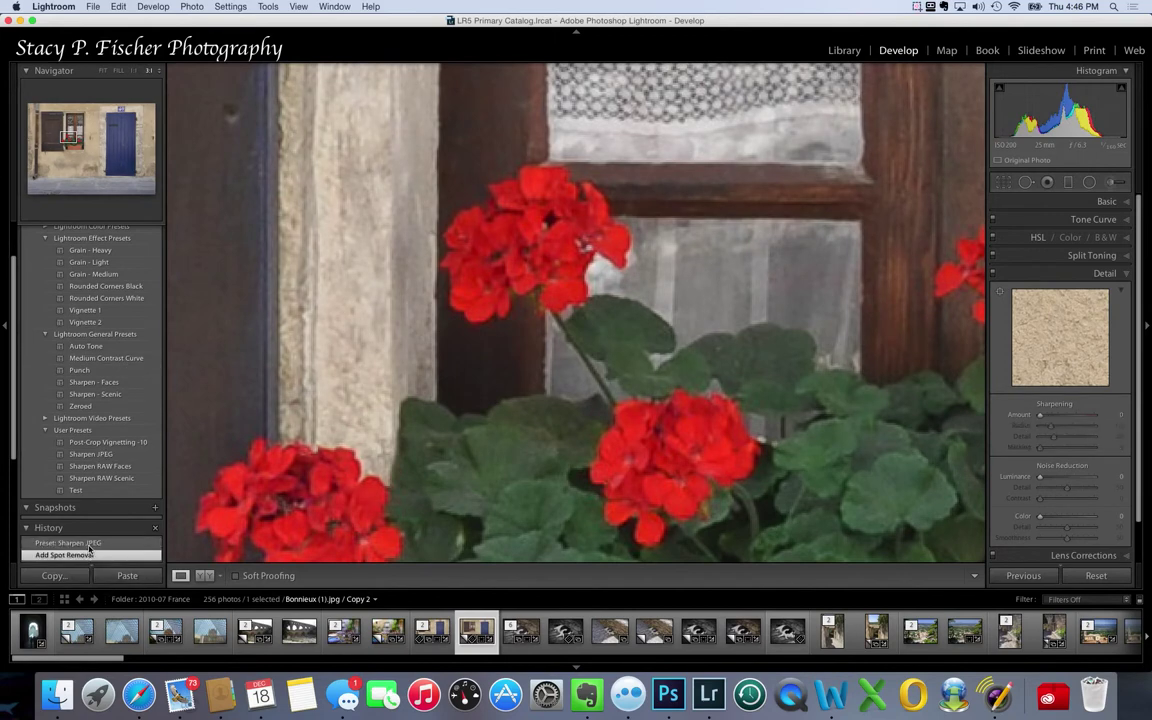
click(88, 543)
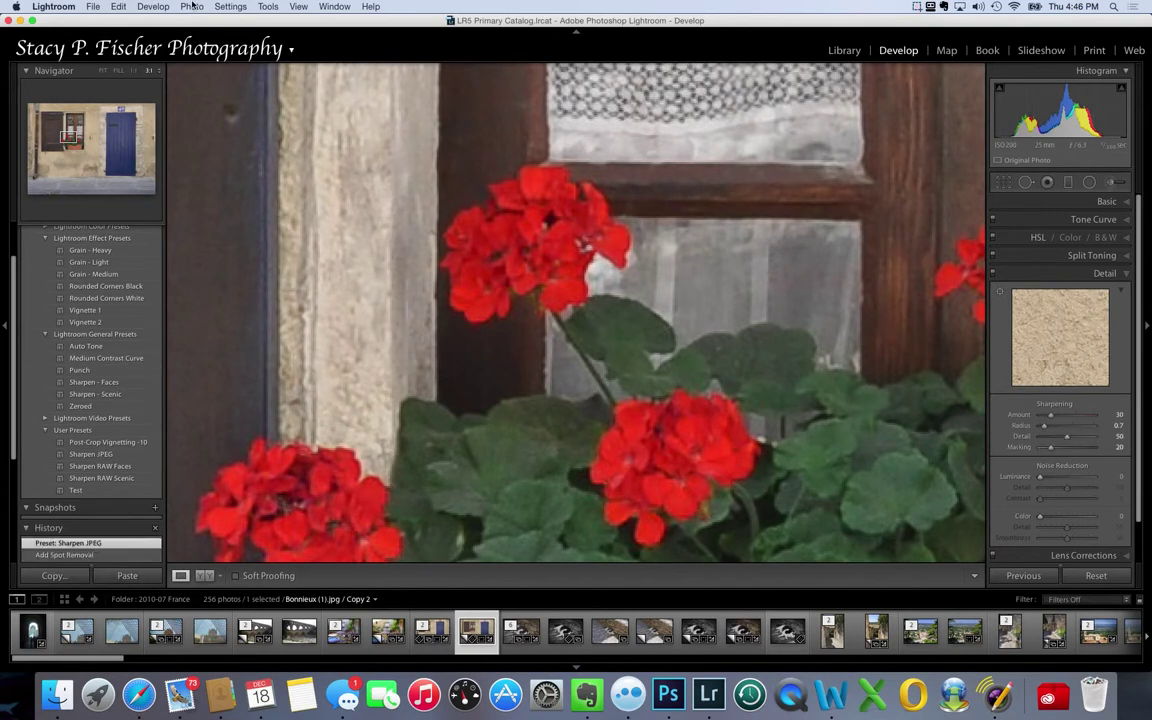
click(134, 71)
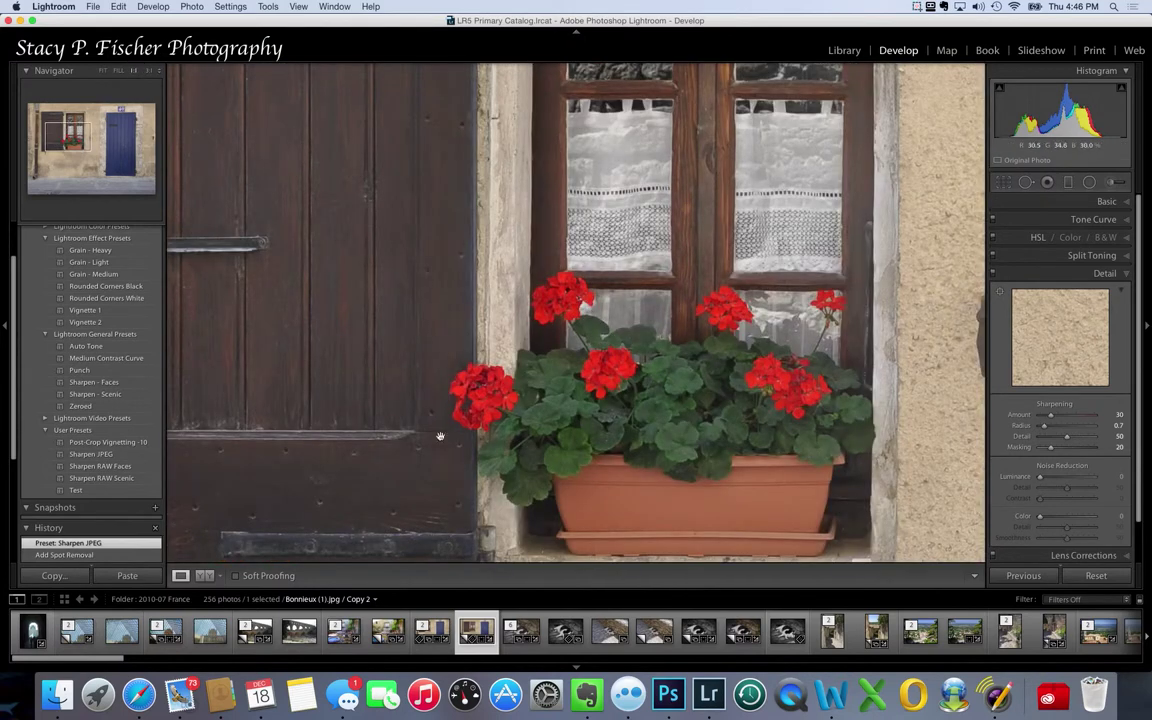
click(98, 556)
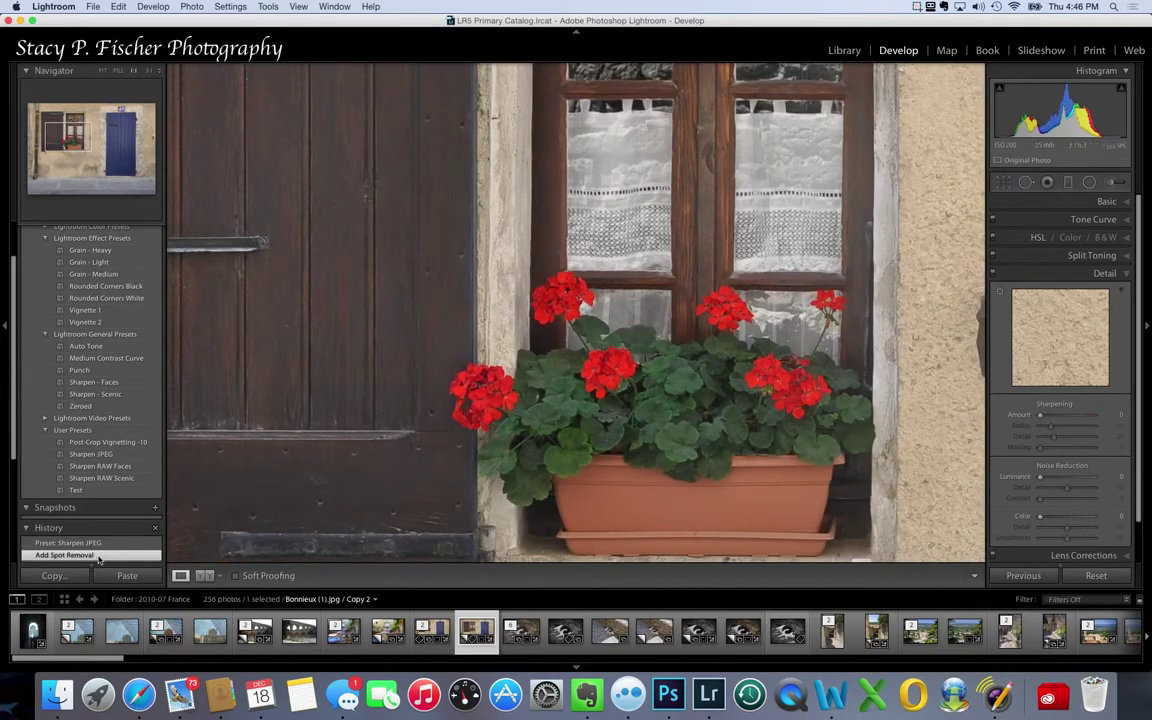
click(102, 543)
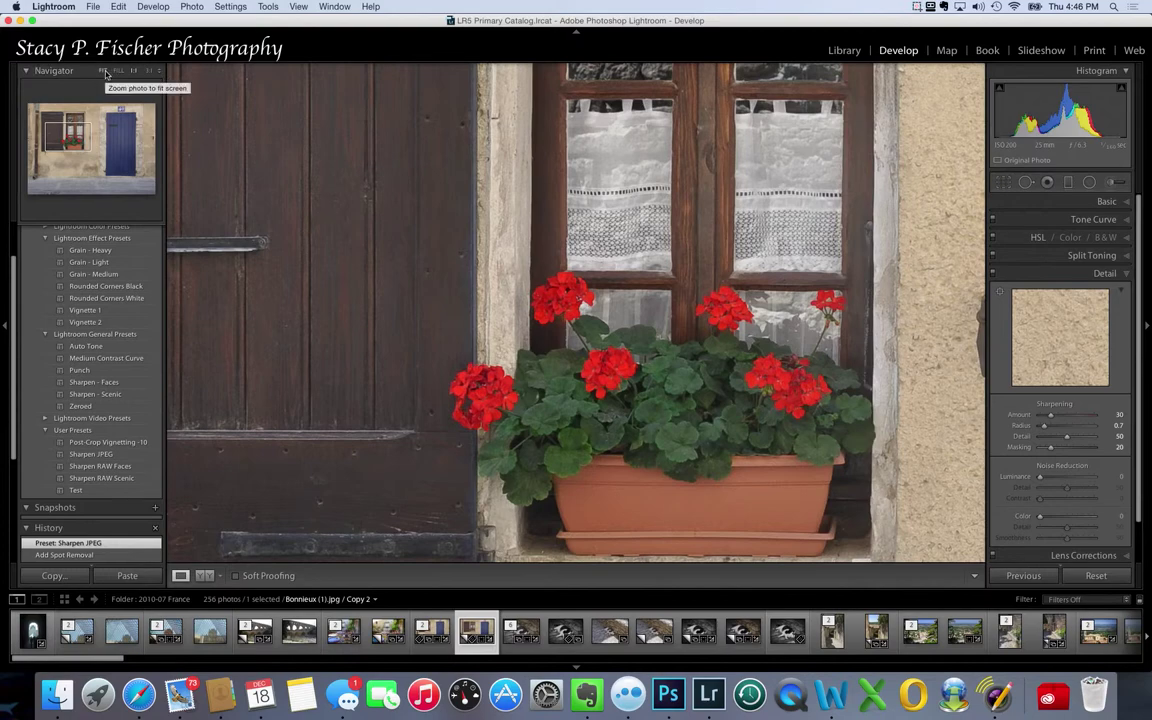
click(105, 73)
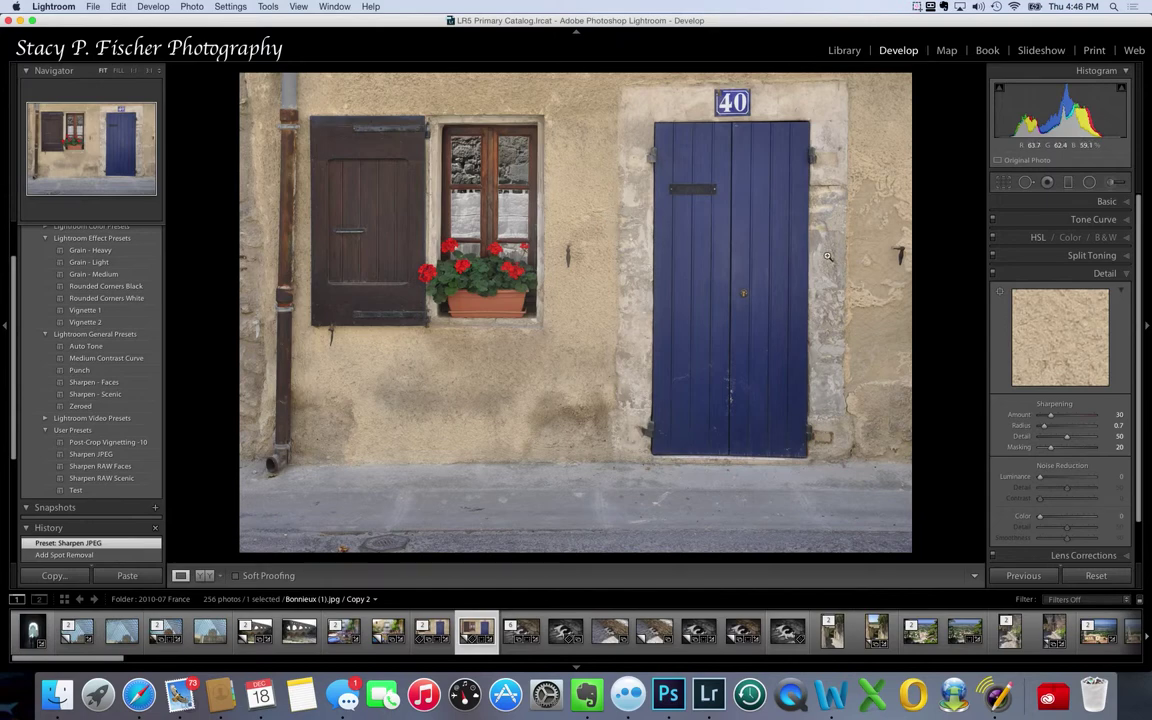
Try Auto and Custom white balance, return to As Shot, and pick up the White Balance Selector.
click(1126, 202)
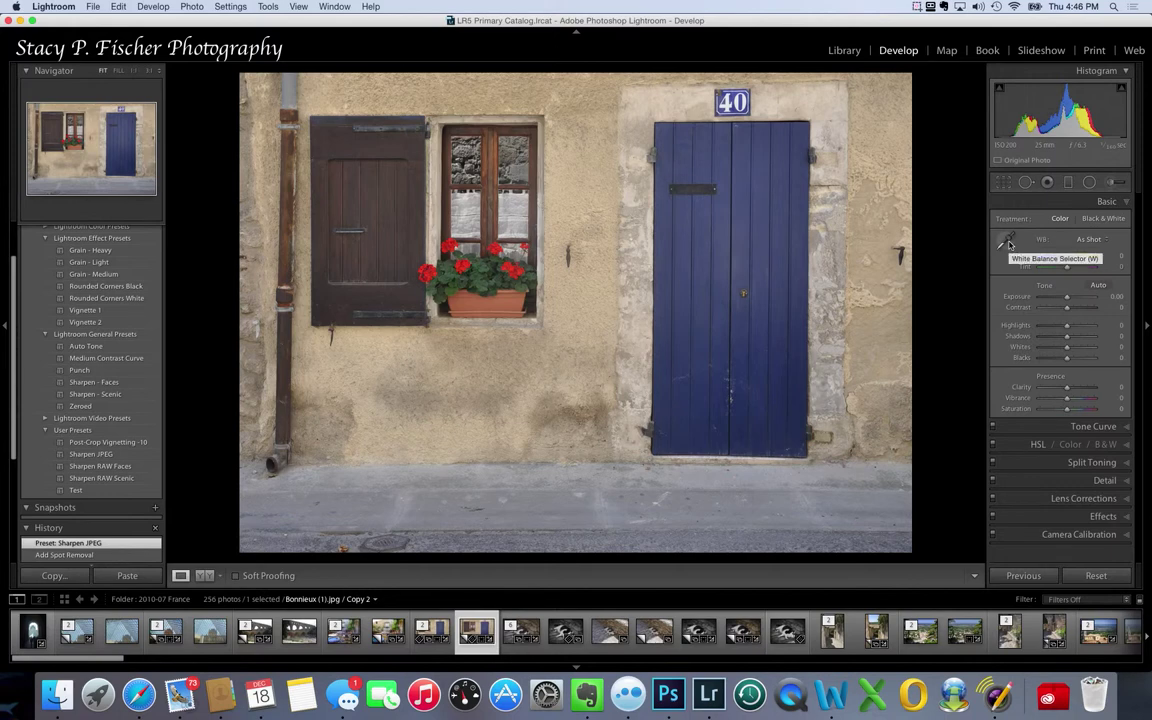
click(1104, 240)
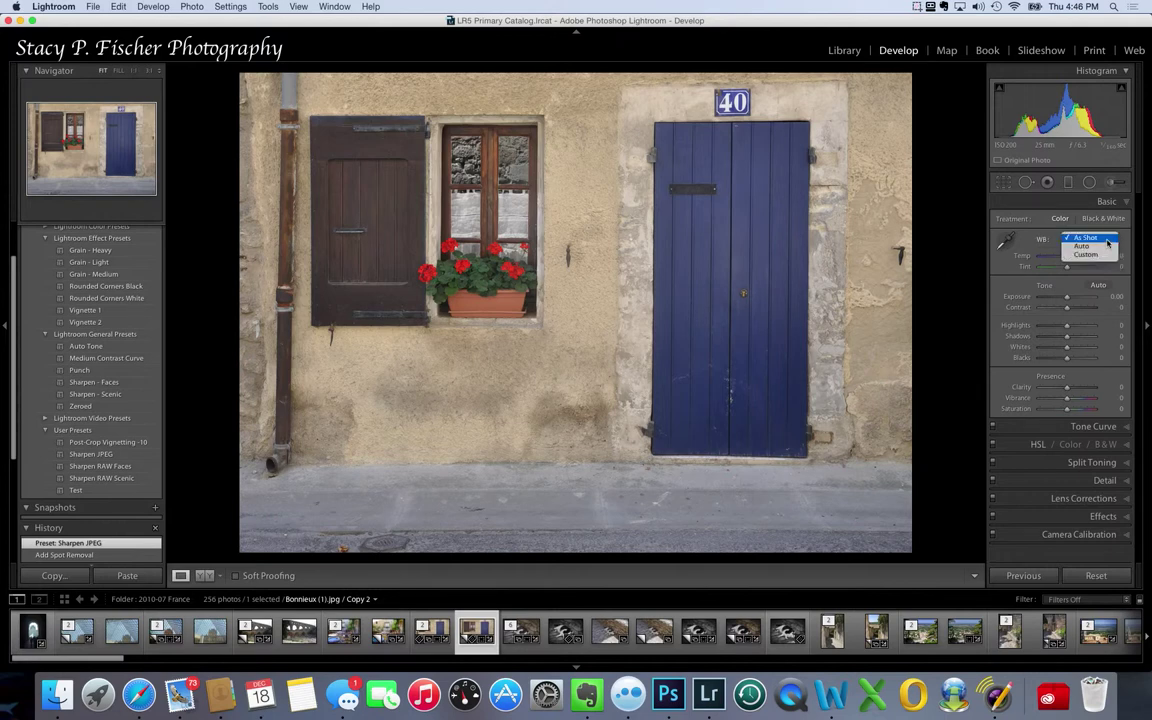
click(1099, 247)
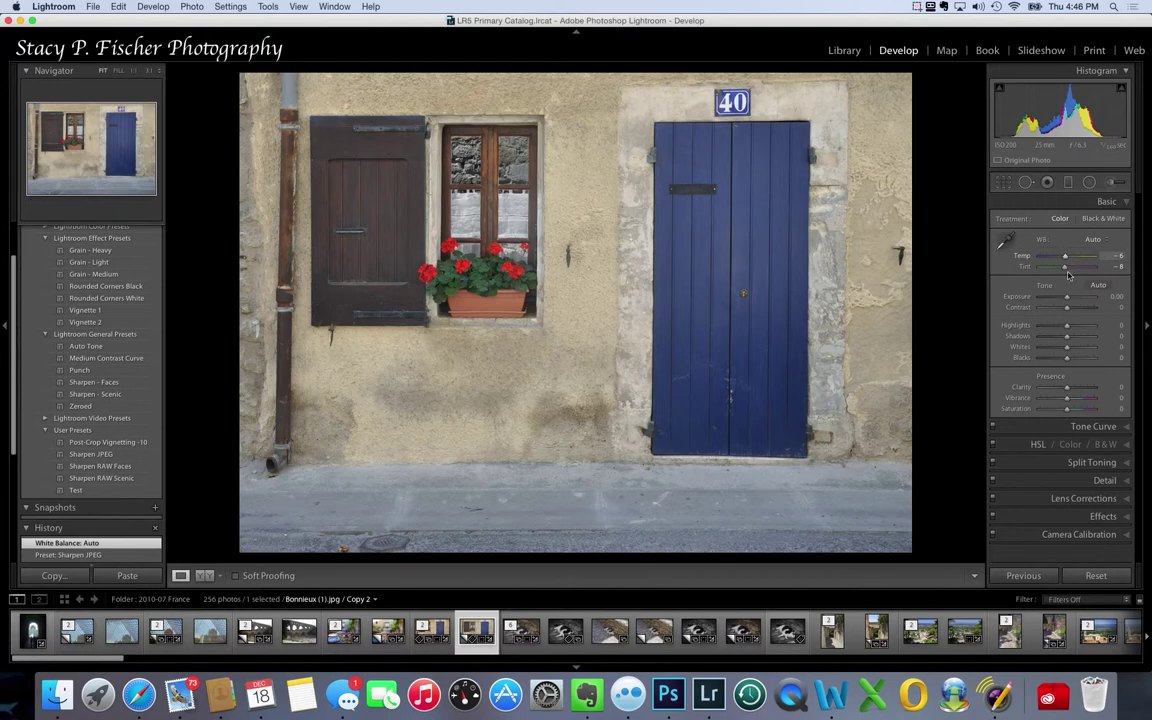
click(1100, 240)
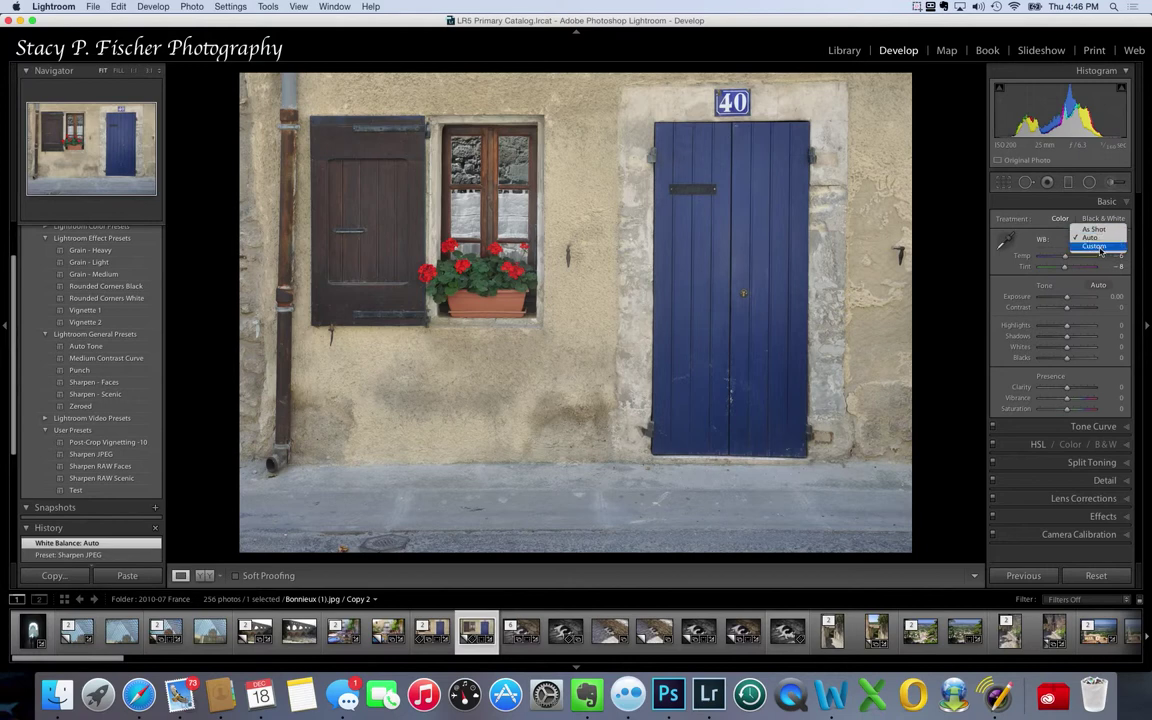
click(1094, 246)
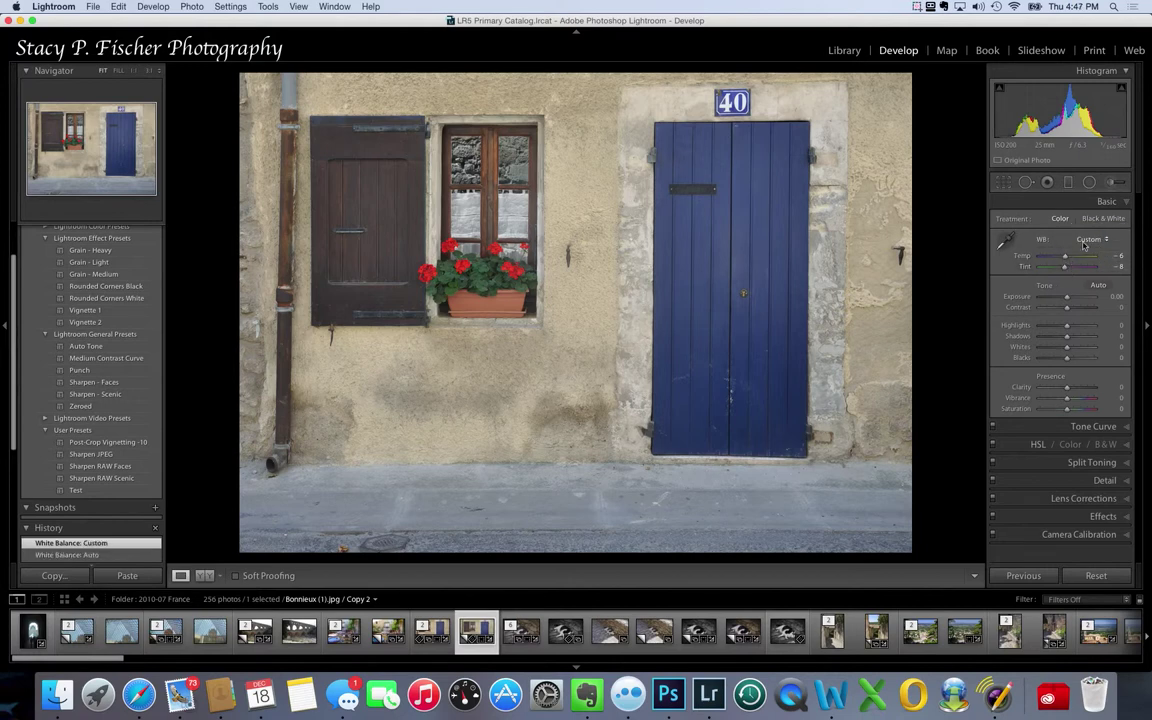
click(1088, 239)
click(1083, 222)
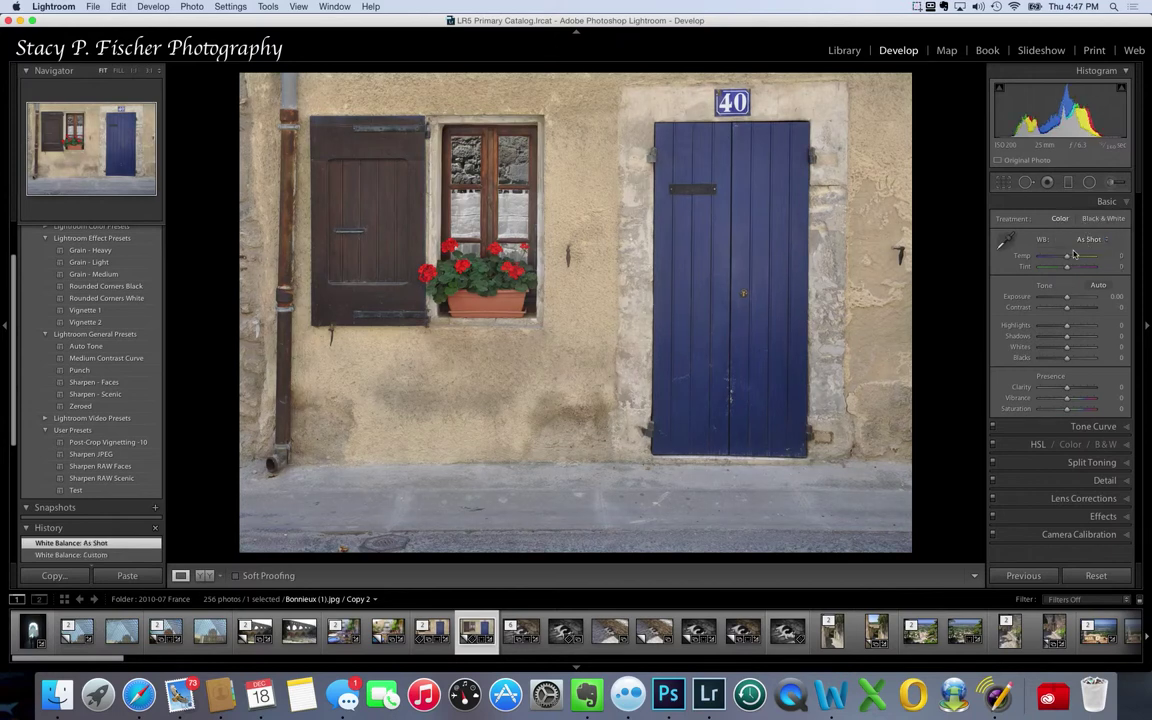
click(1005, 240)
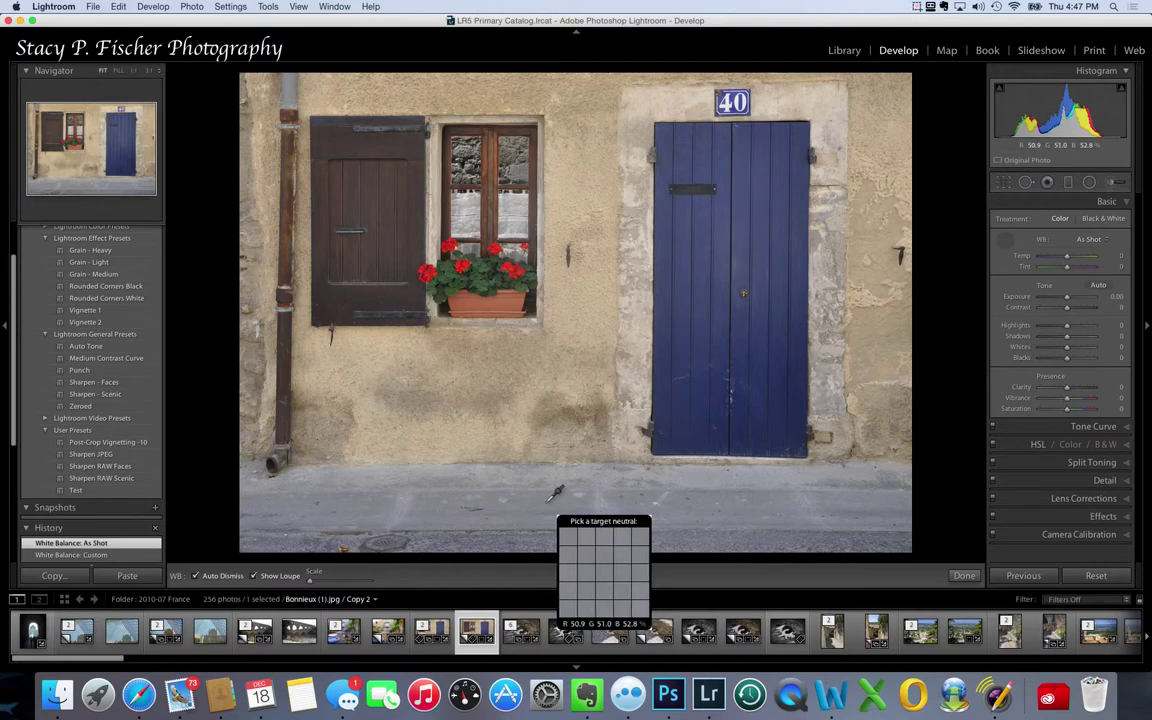
Sample the grey pavement for a Custom white balance (Temp +3, Tint −3), comparing against As Shot.
click(548, 501)
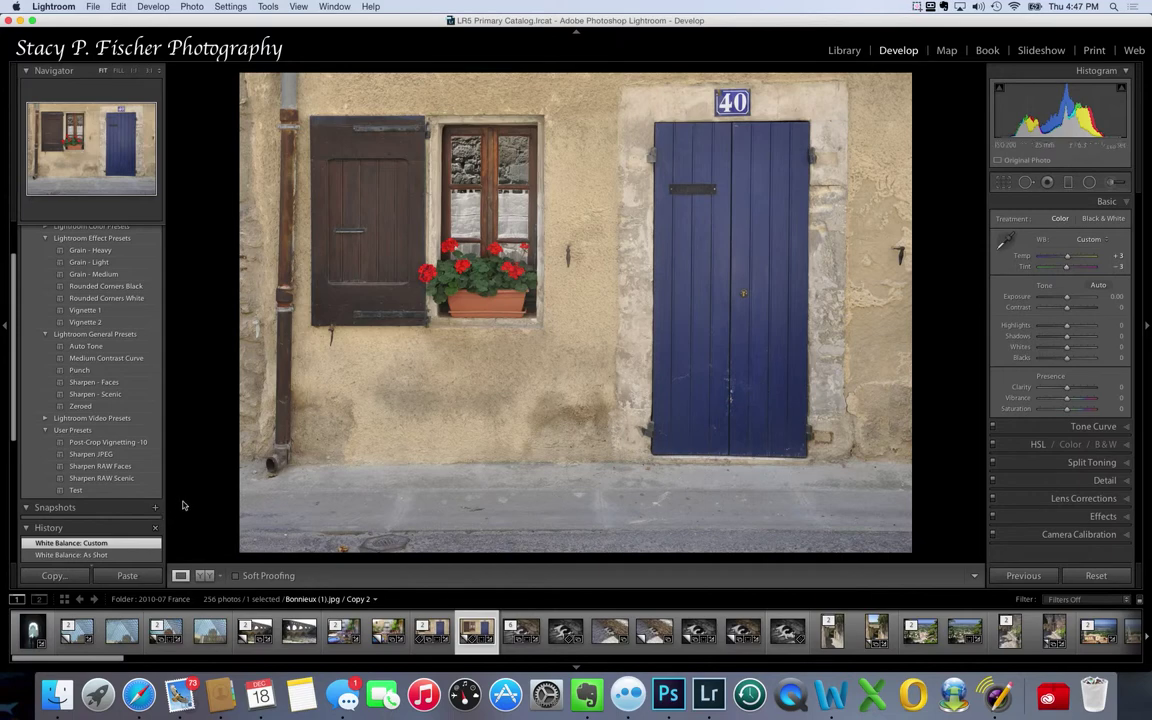
click(103, 556)
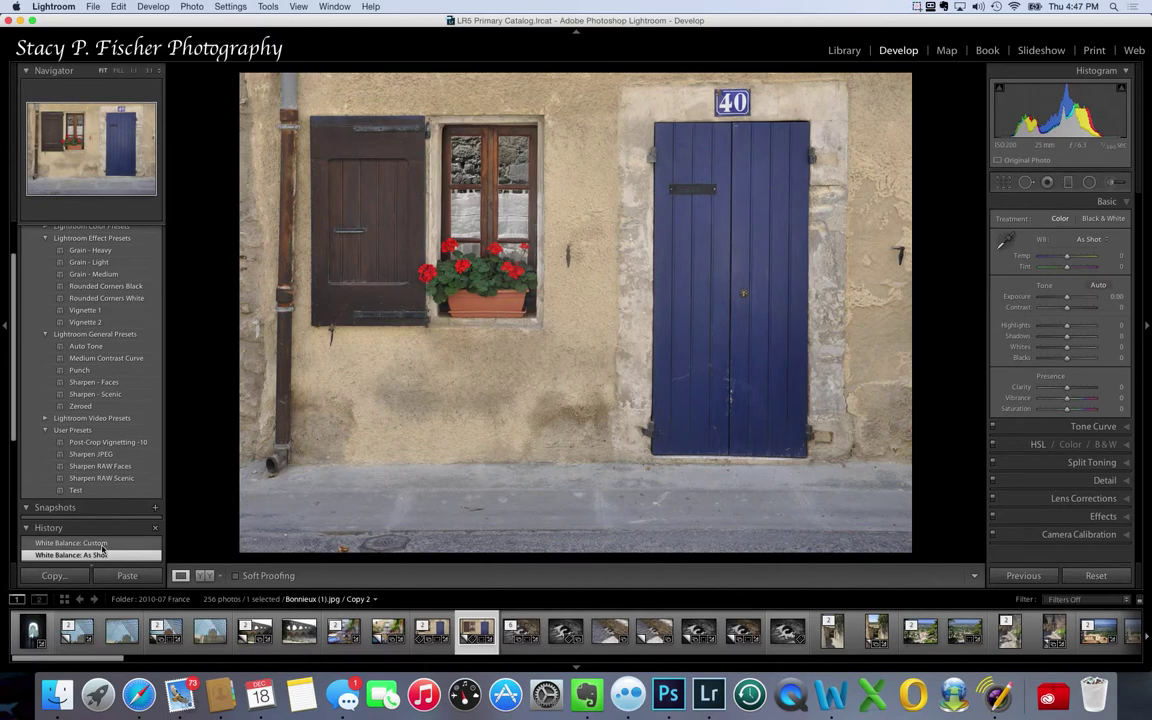
click(103, 544)
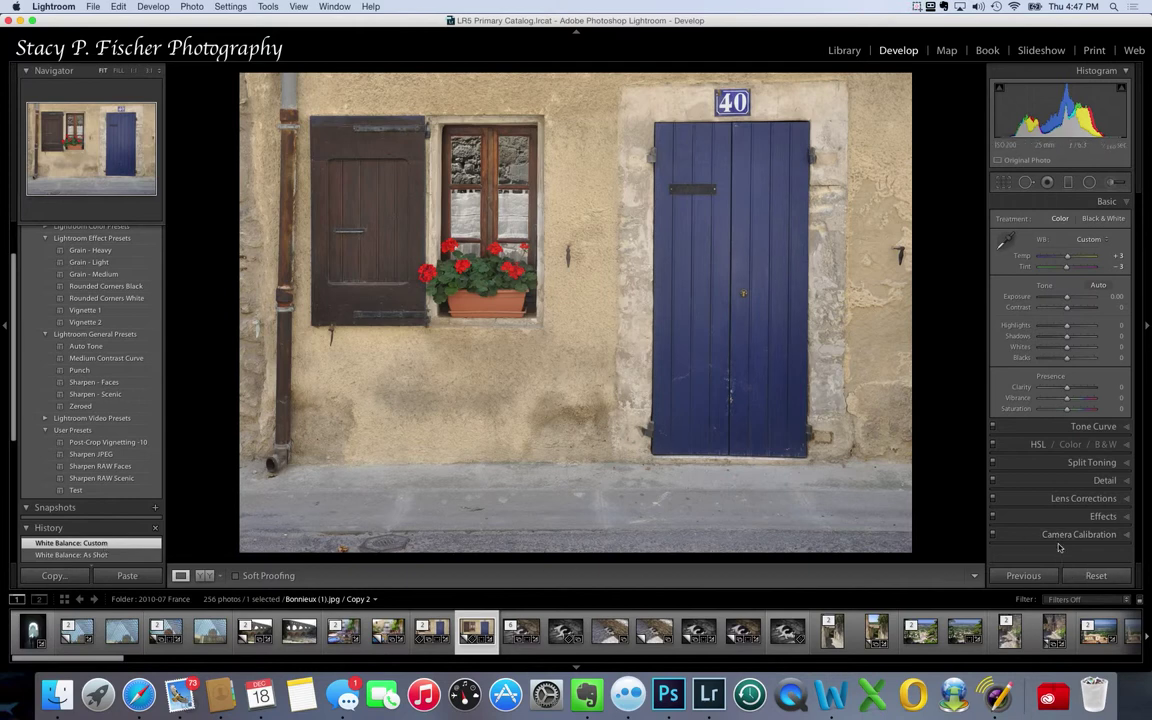
Add a hard black post-crop vignette: Amount −100, Feather 0, Roundness −79.
click(1129, 520)
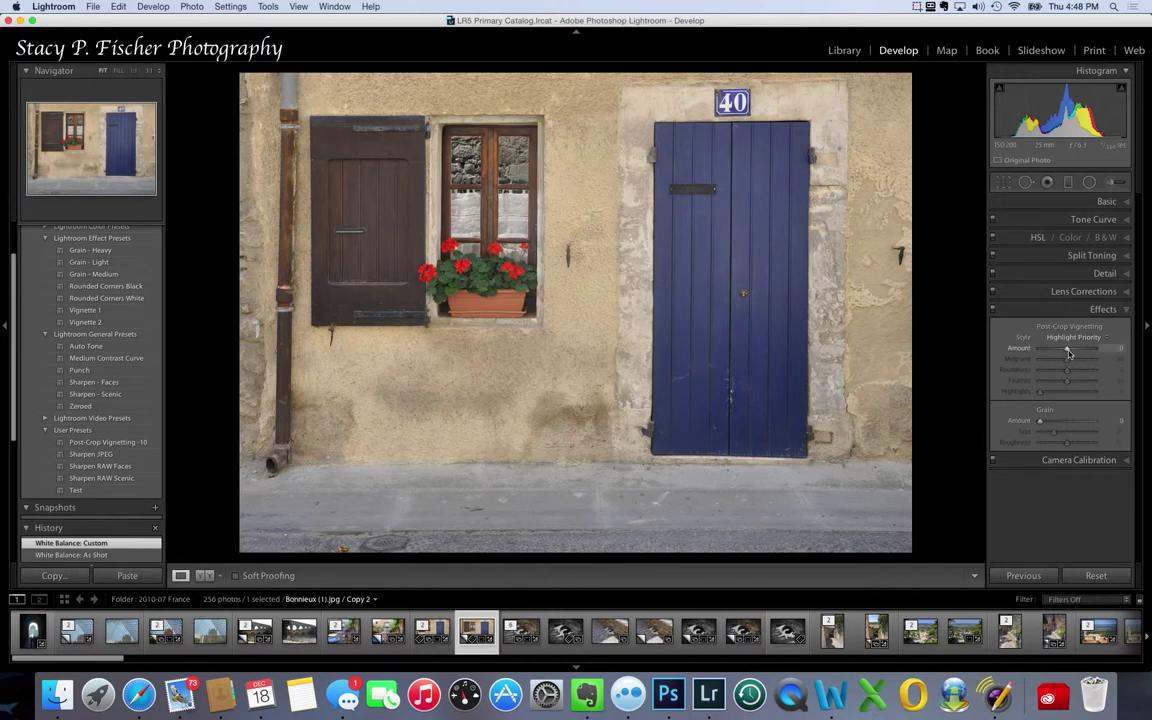
drag(1066, 348, 1021, 355)
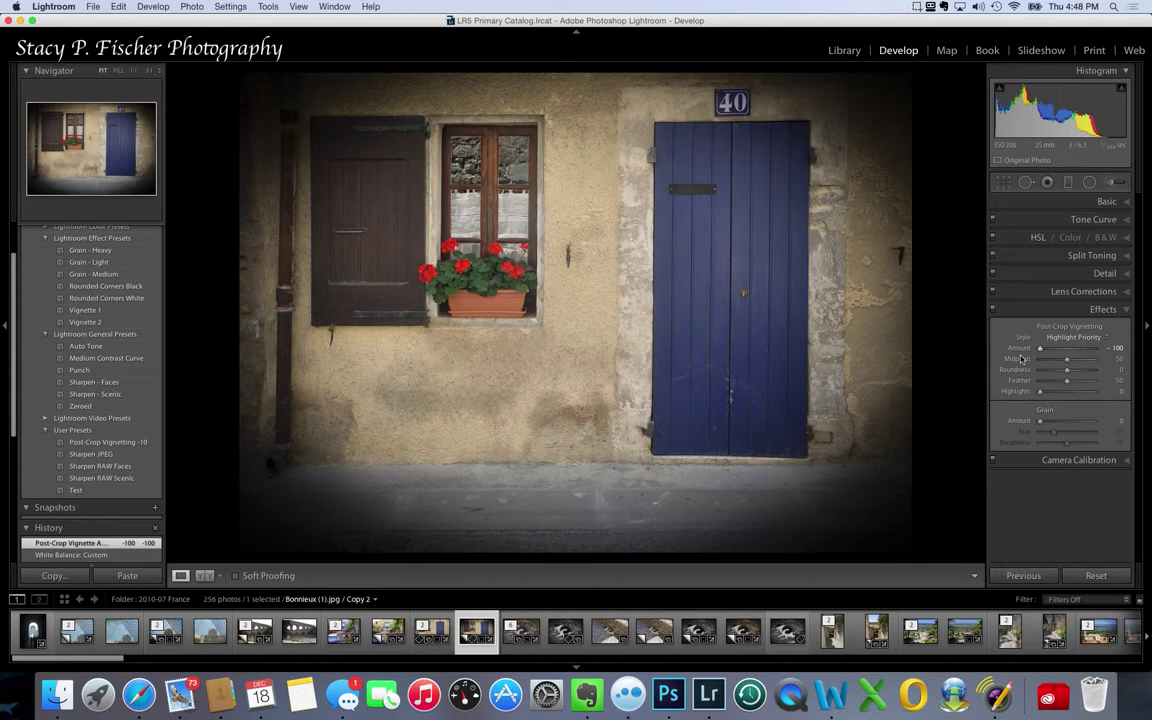
drag(1067, 380, 1040, 381)
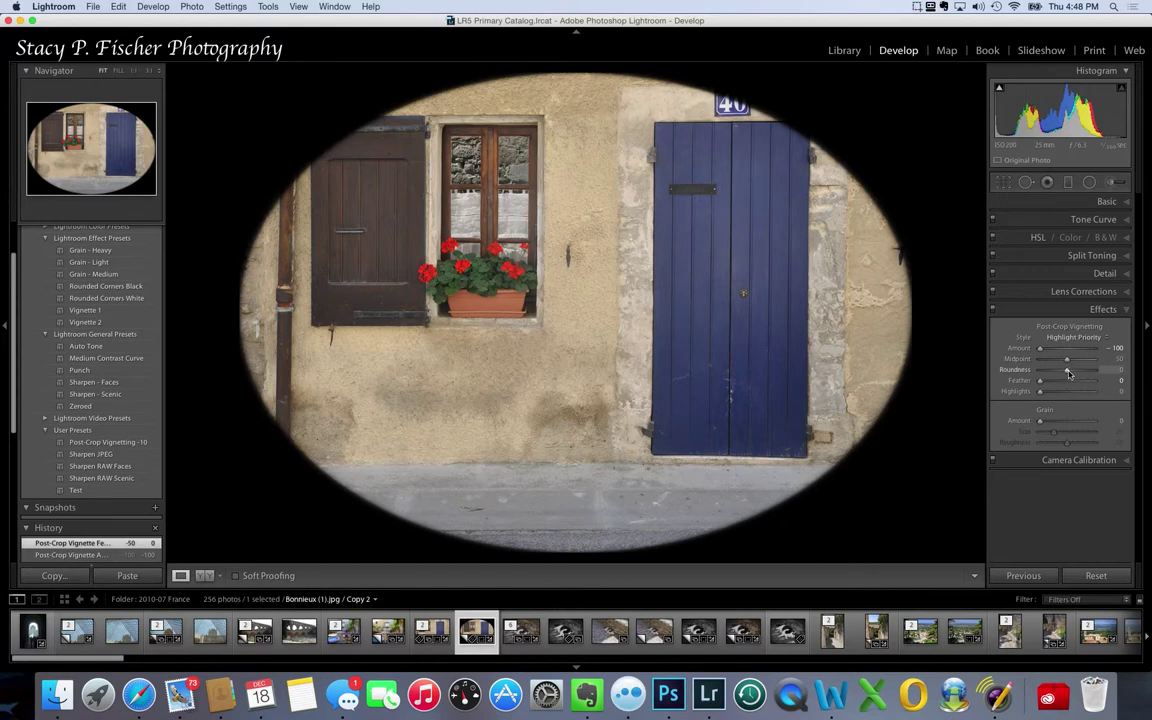
drag(1068, 373, 1049, 372)
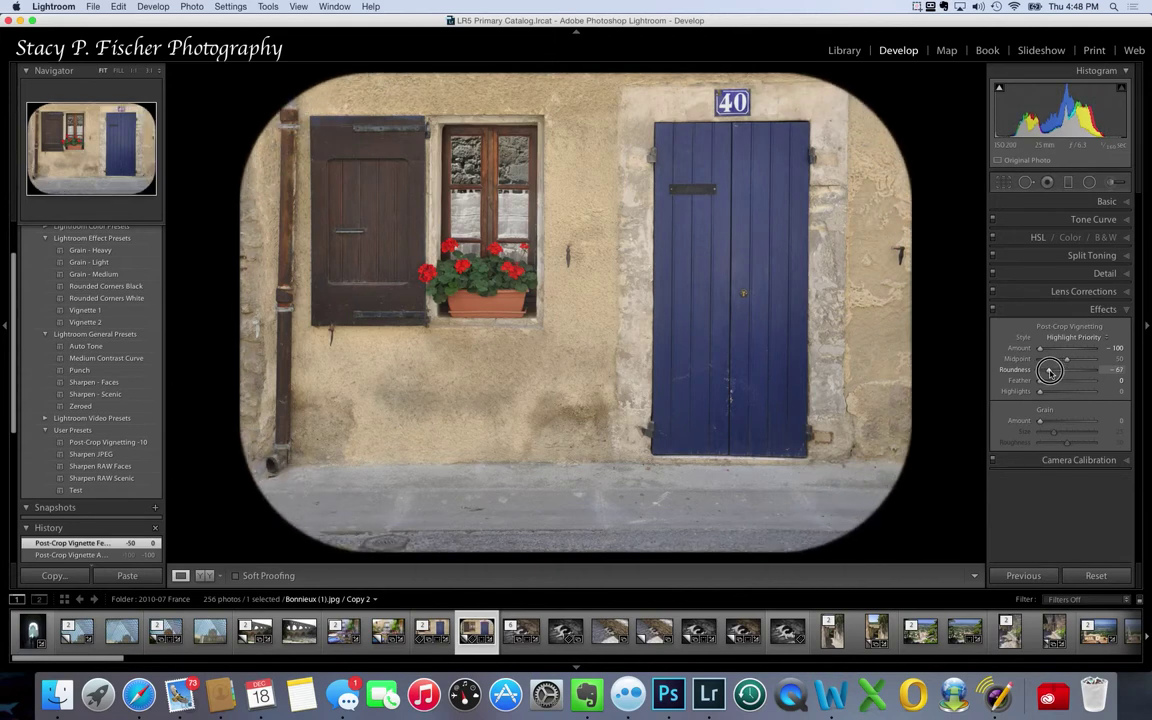
drag(1049, 372, 1046, 371)
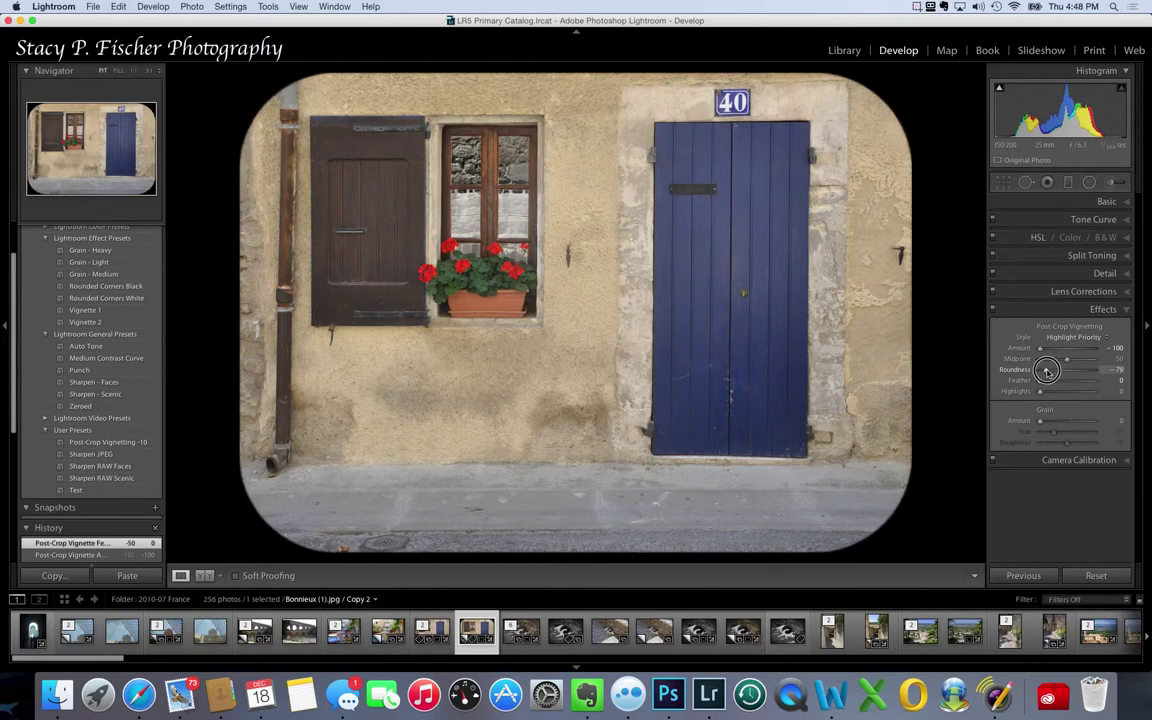
Soften the vignette to Midpoint 43, Feather 69 and Amount −23.
drag(1046, 371, 1063, 364)
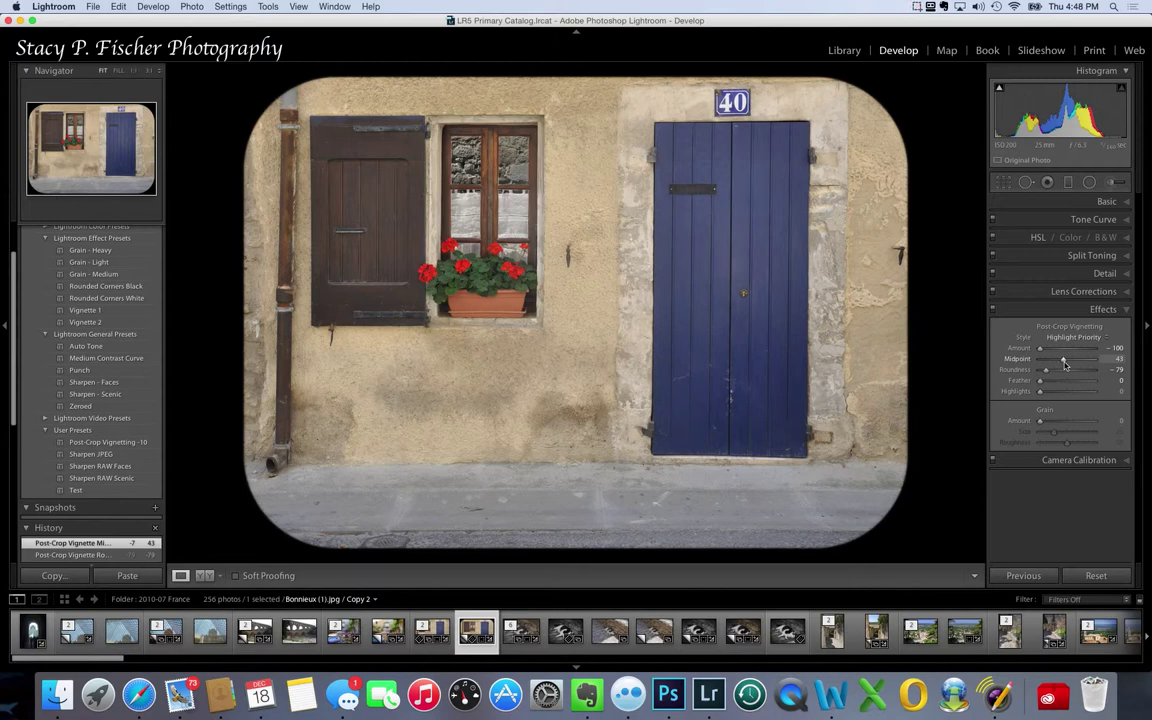
drag(1040, 381, 1070, 388)
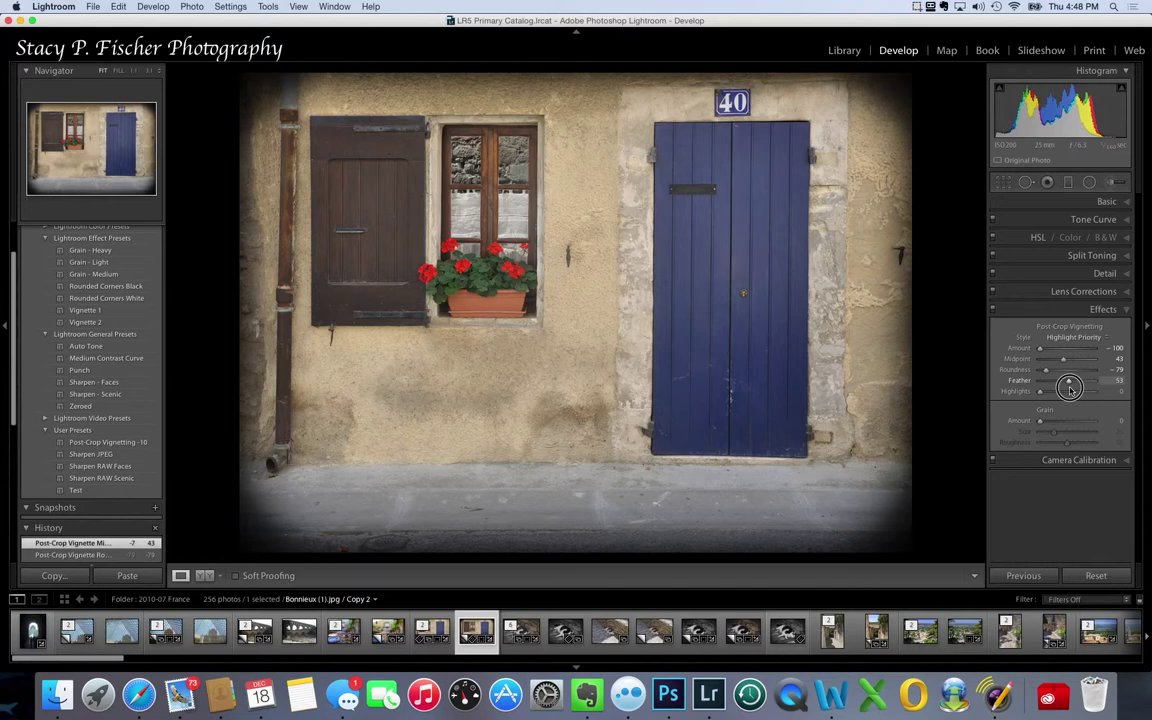
drag(1069, 388, 1077, 388)
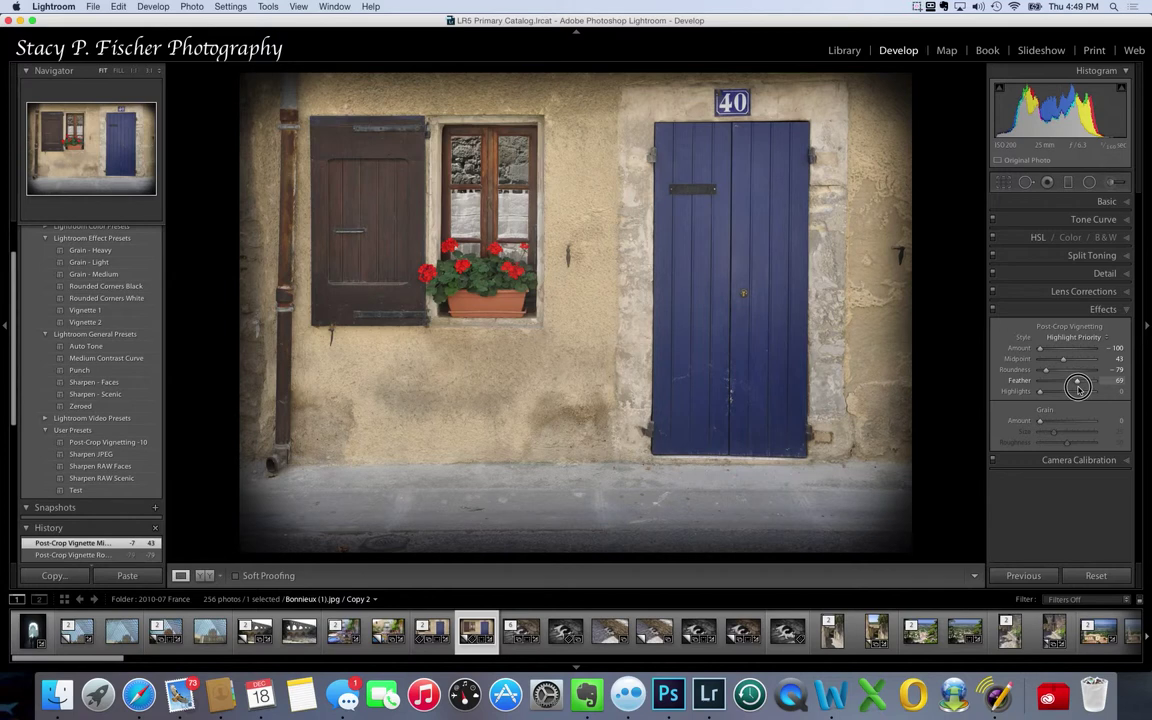
drag(1077, 386, 1077, 386)
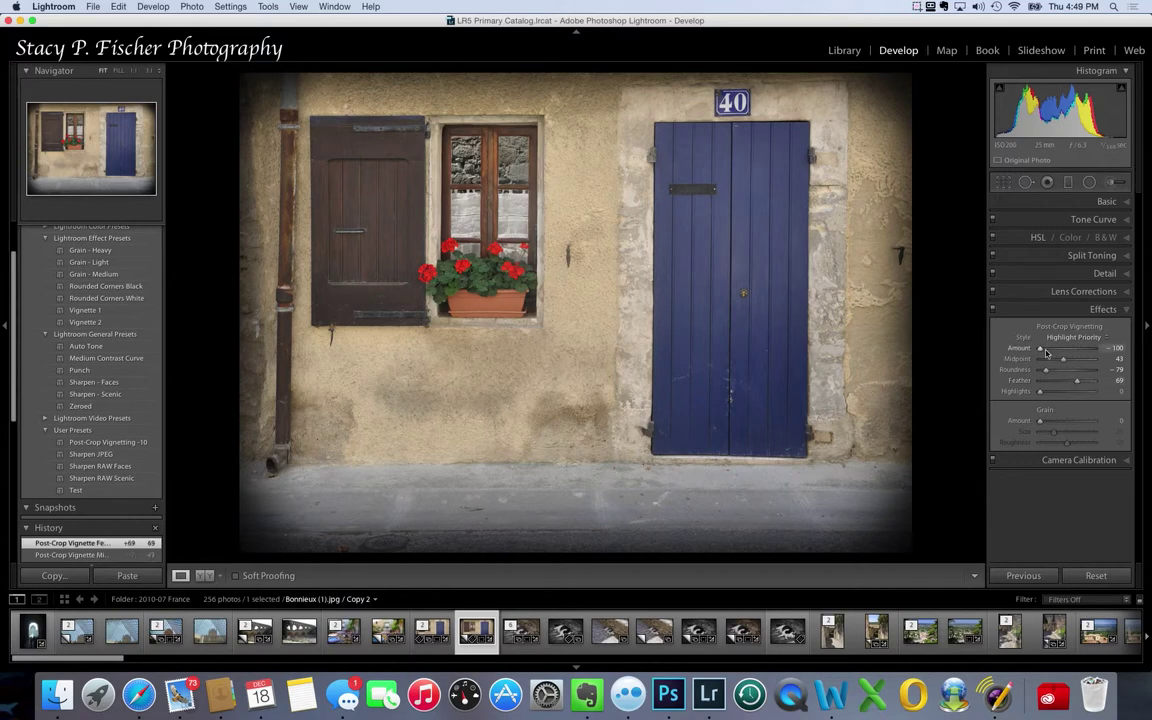
drag(1040, 348, 1060, 352)
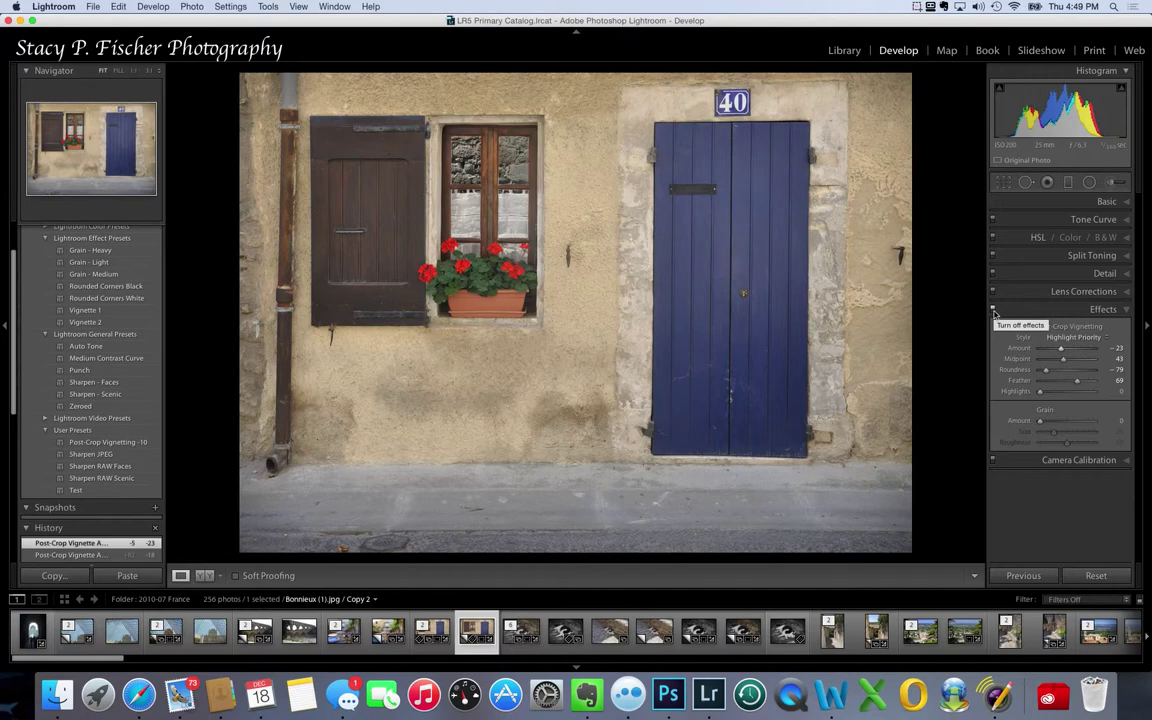
Compare the vignette on and off, then revert Copy 2 to its Enable Effects: No state.
click(994, 310)
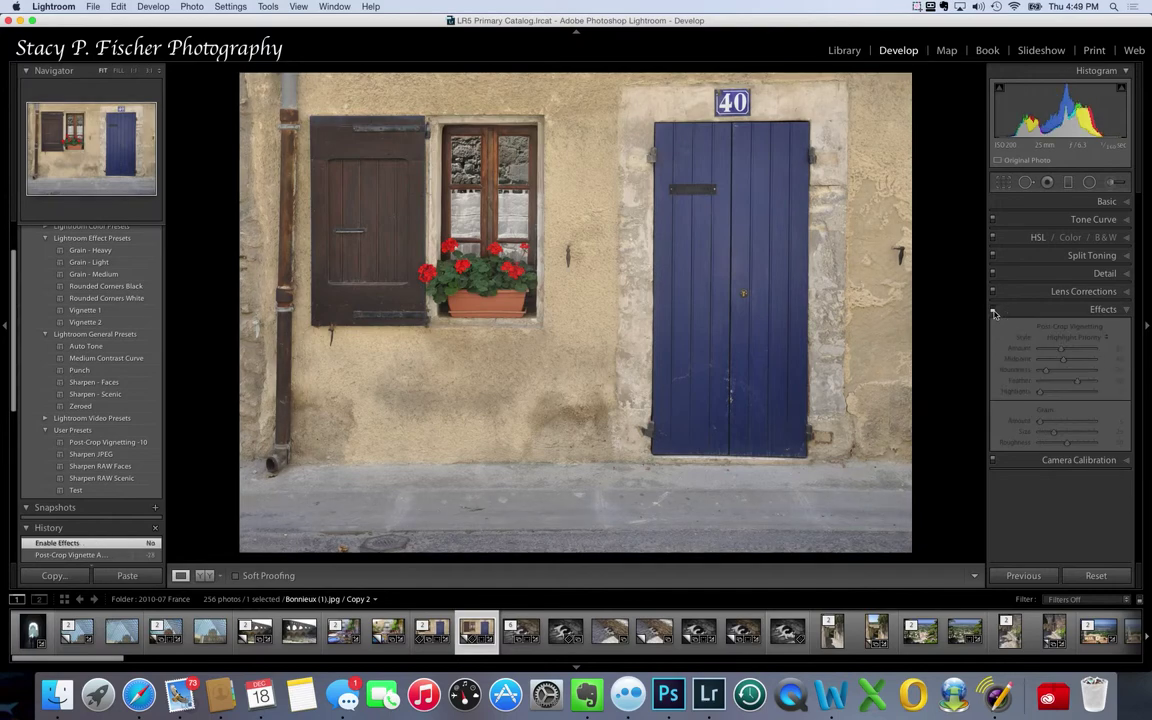
click(994, 311)
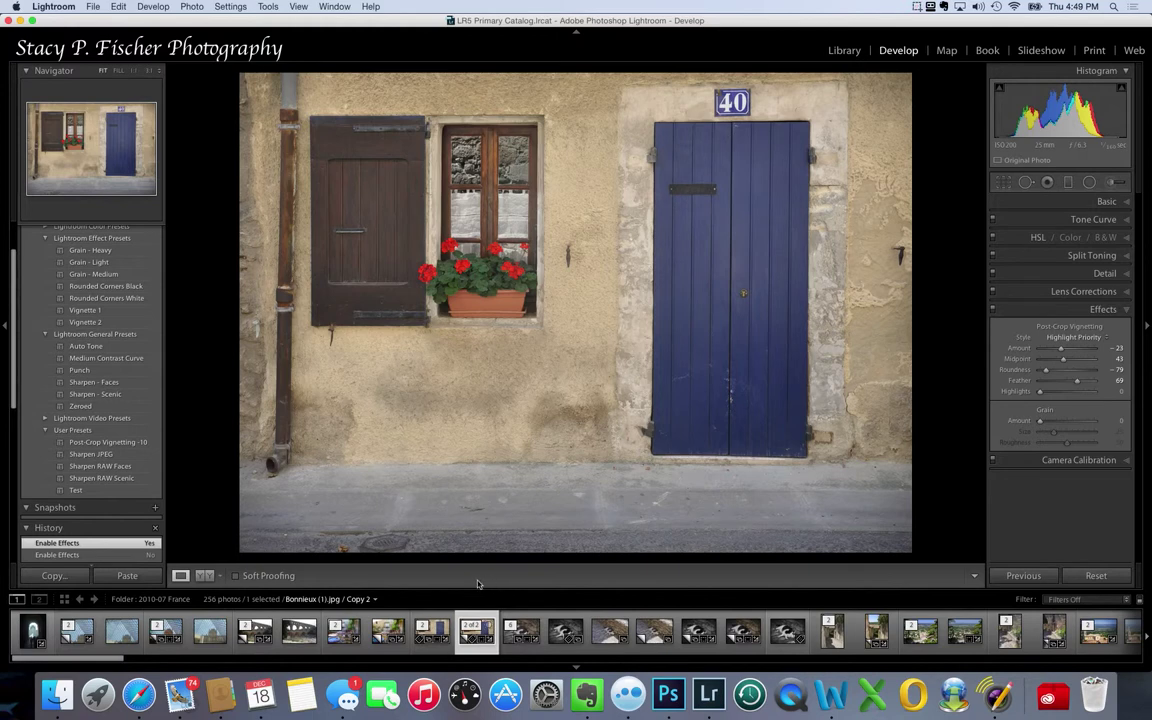
scroll(127, 538, down, 1)
scroll(127, 538, down, 15)
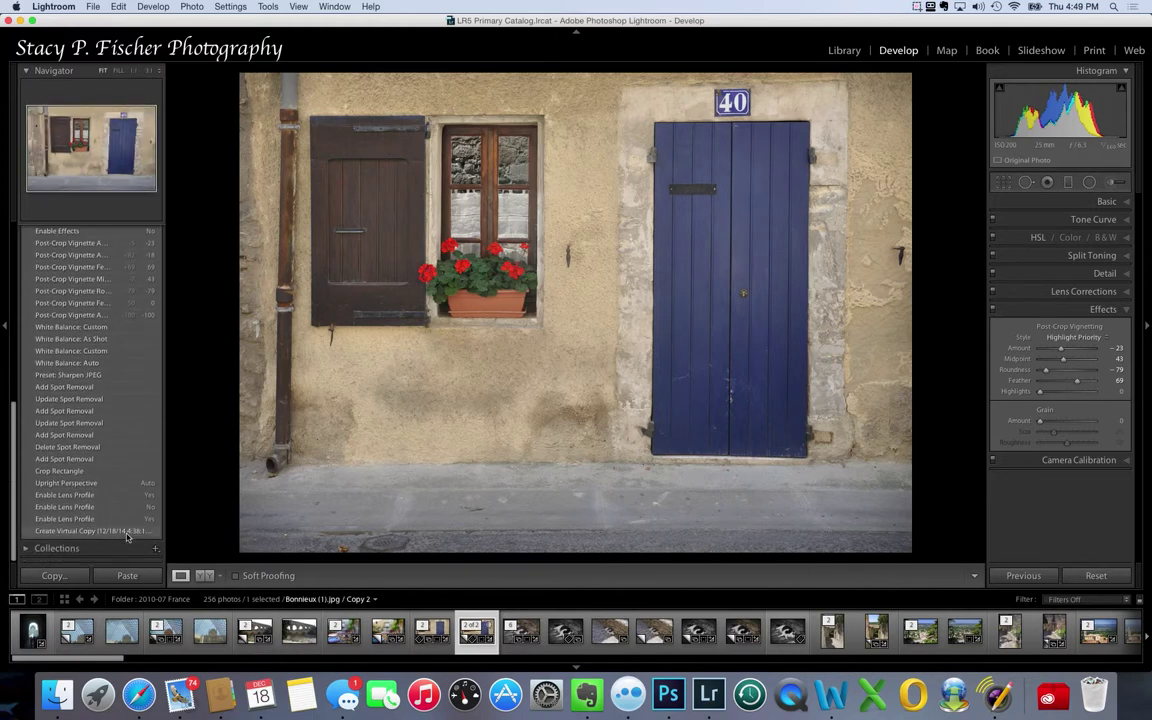
click(127, 531)
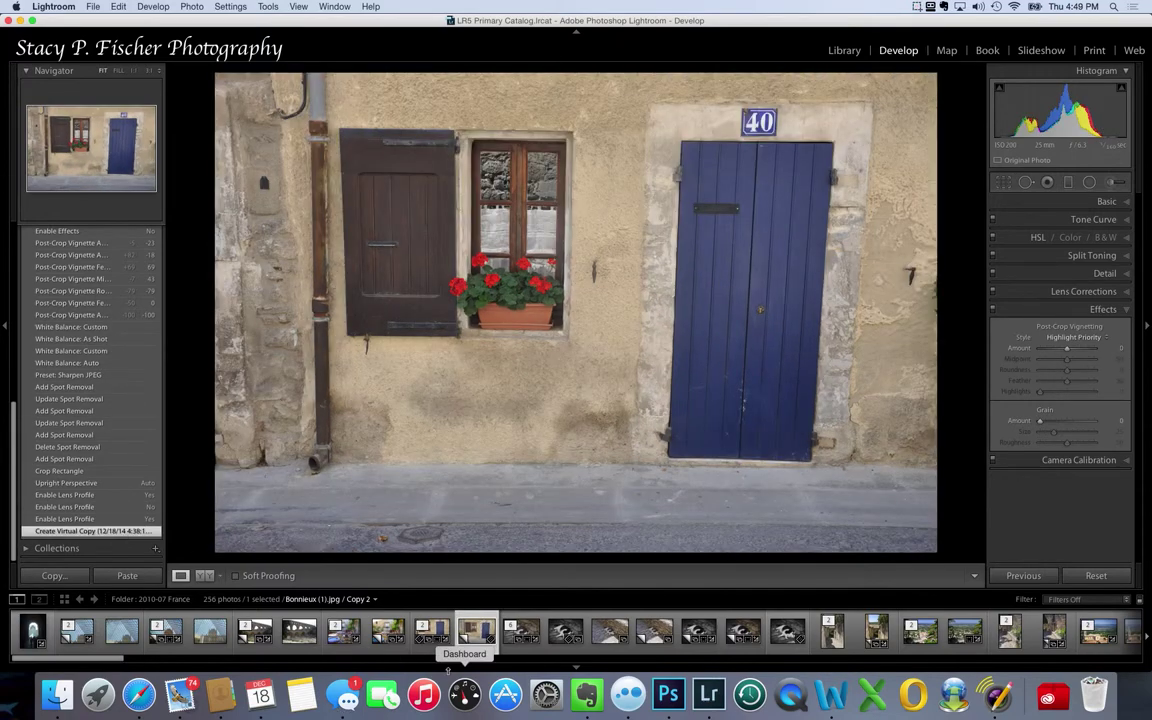
click(425, 648)
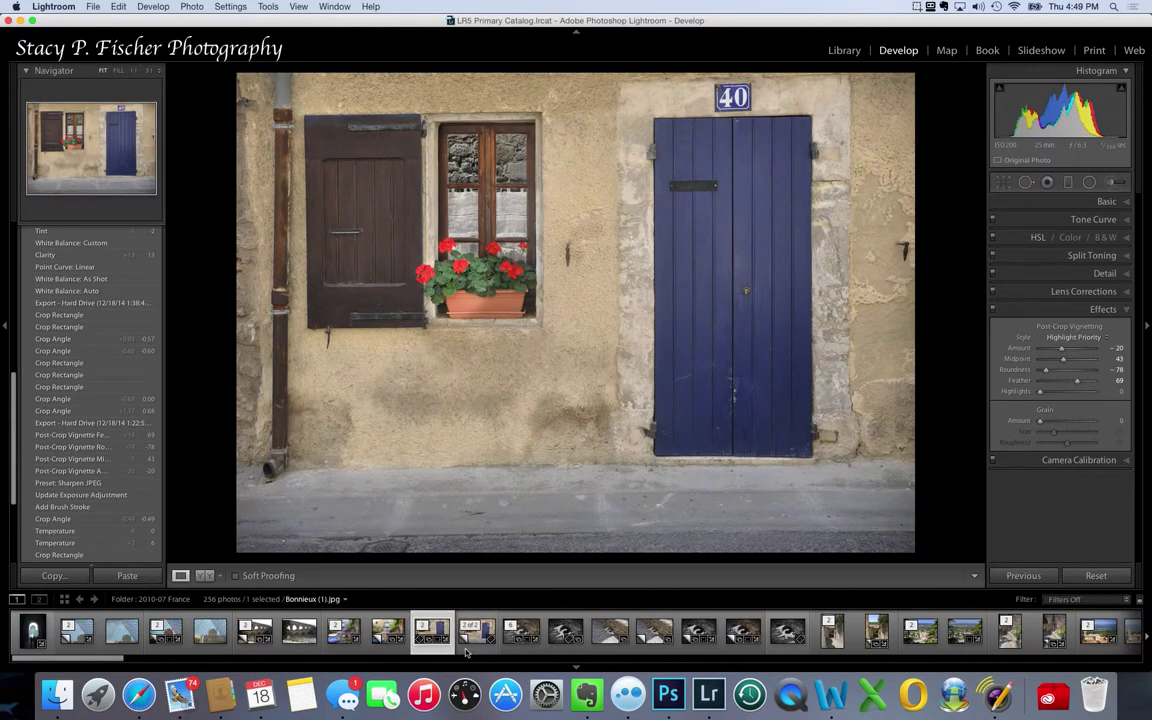
click(474, 648)
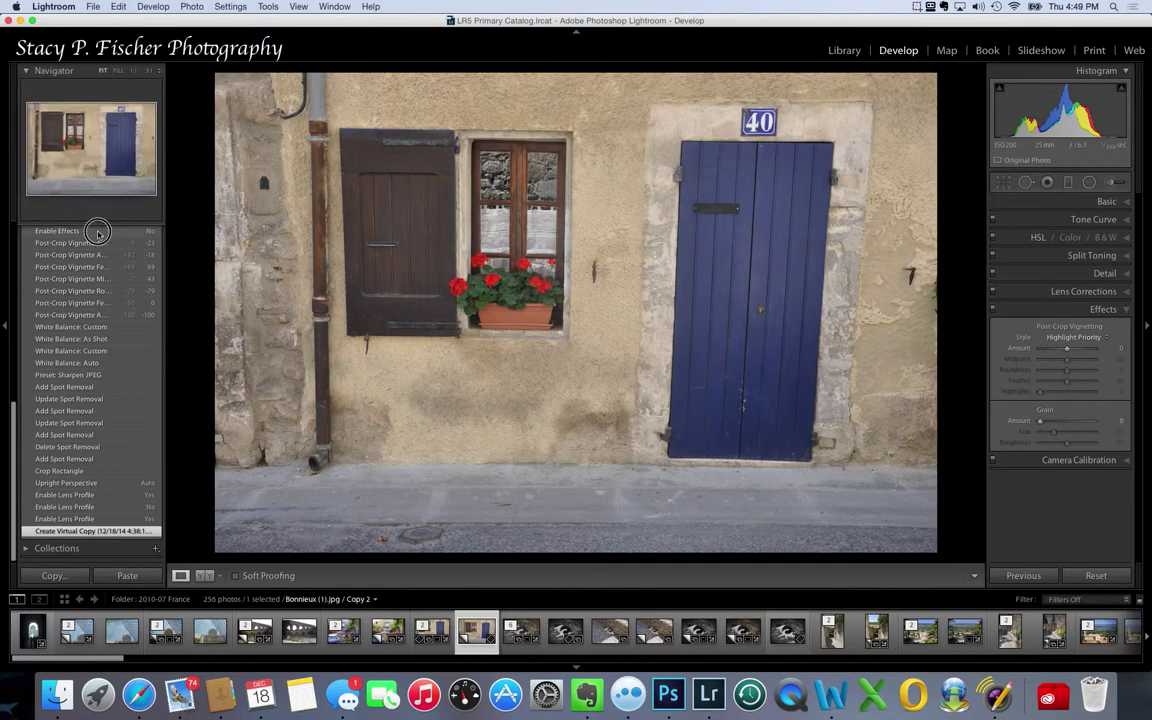
click(97, 231)
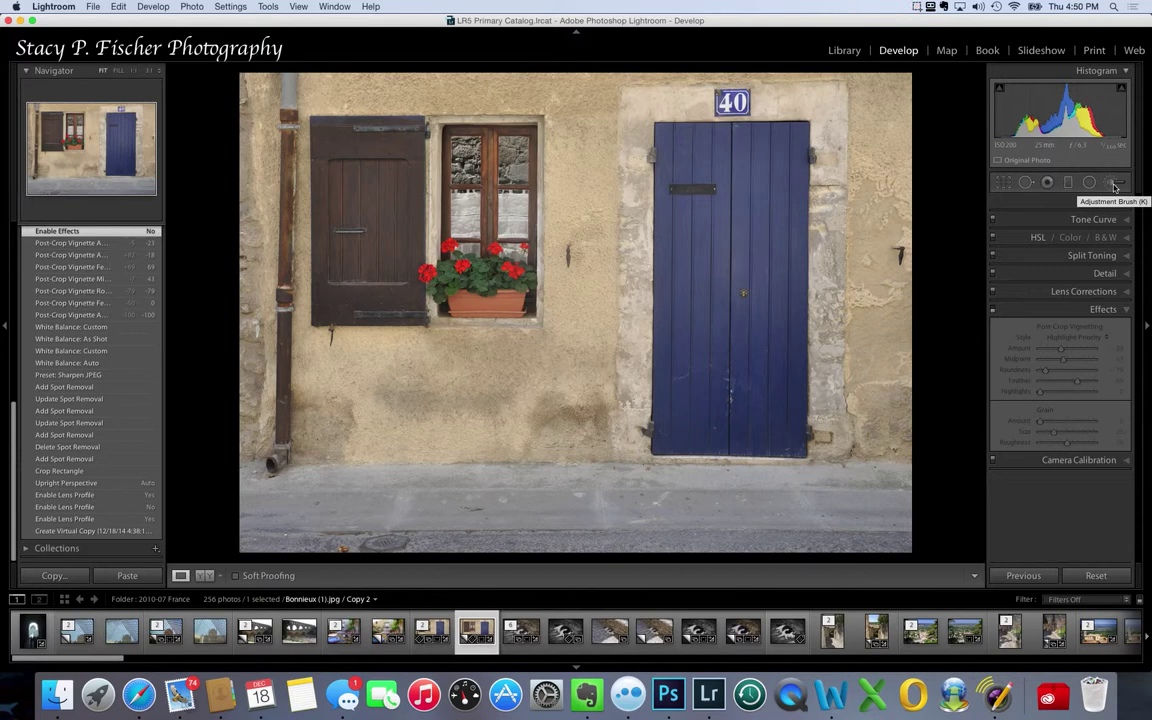
Paint an Adjustment Brush stroke over the red geraniums and raise its Exposure to 0.80.
click(1114, 184)
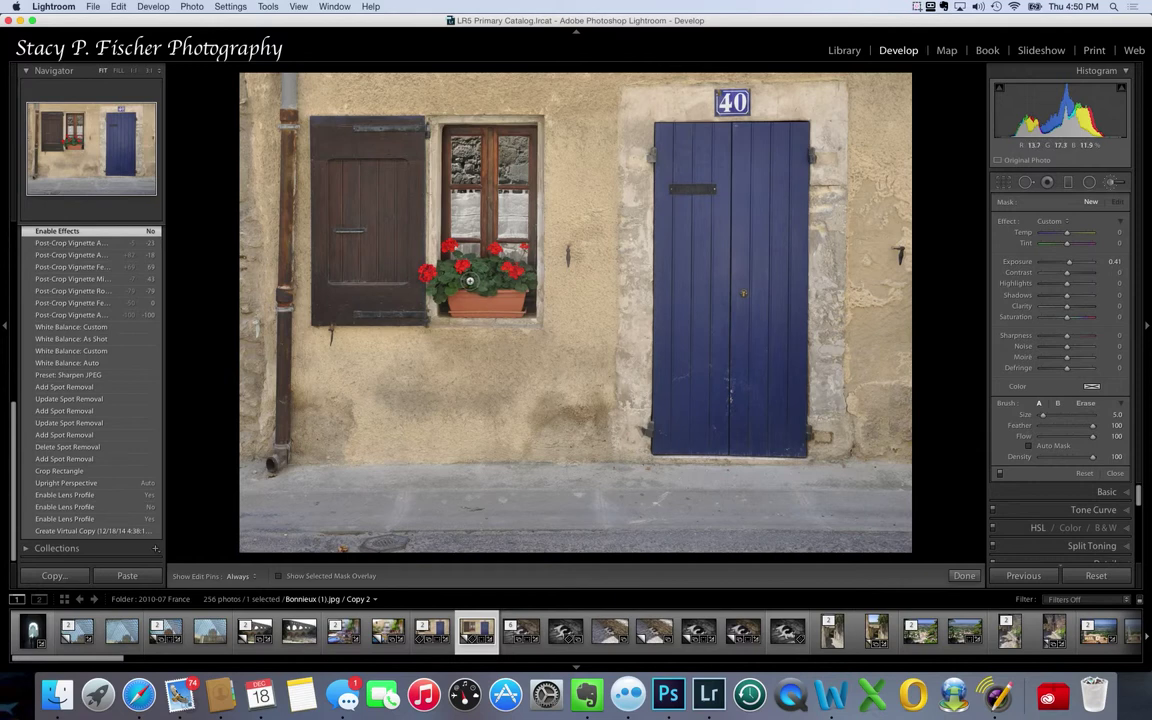
key(h)
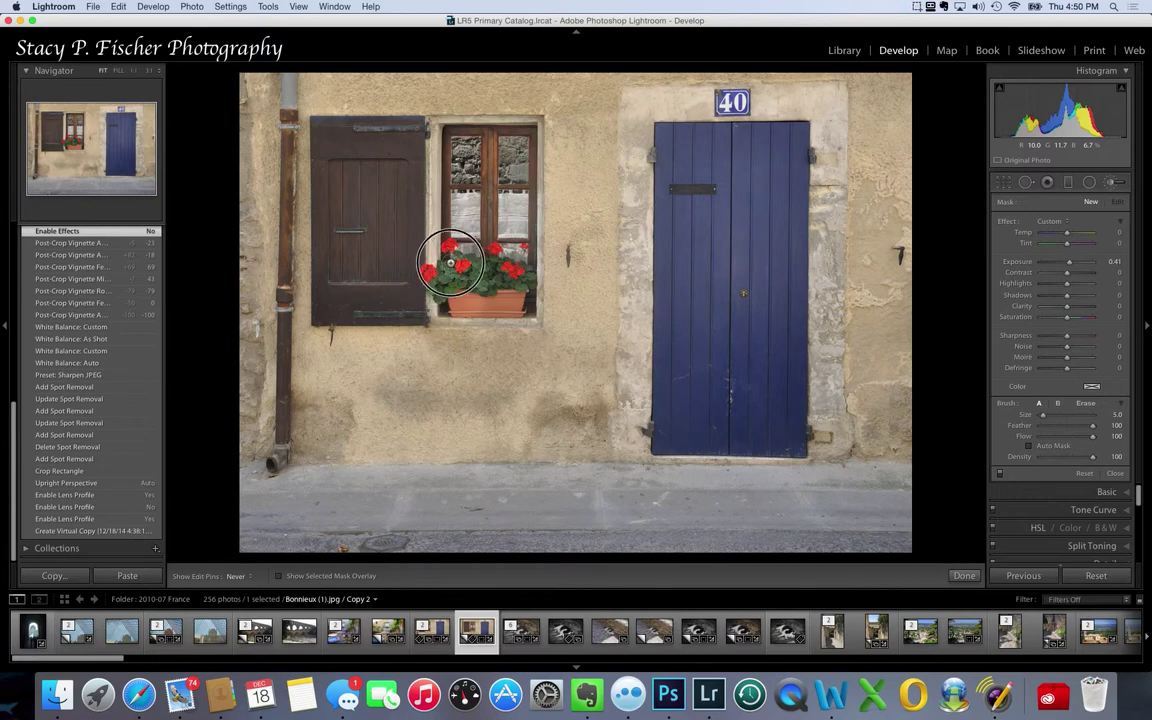
mouse_move(467, 268)
mouse_down()
mouse_move(437, 260)
mouse_move(408, 282)
mouse_up()
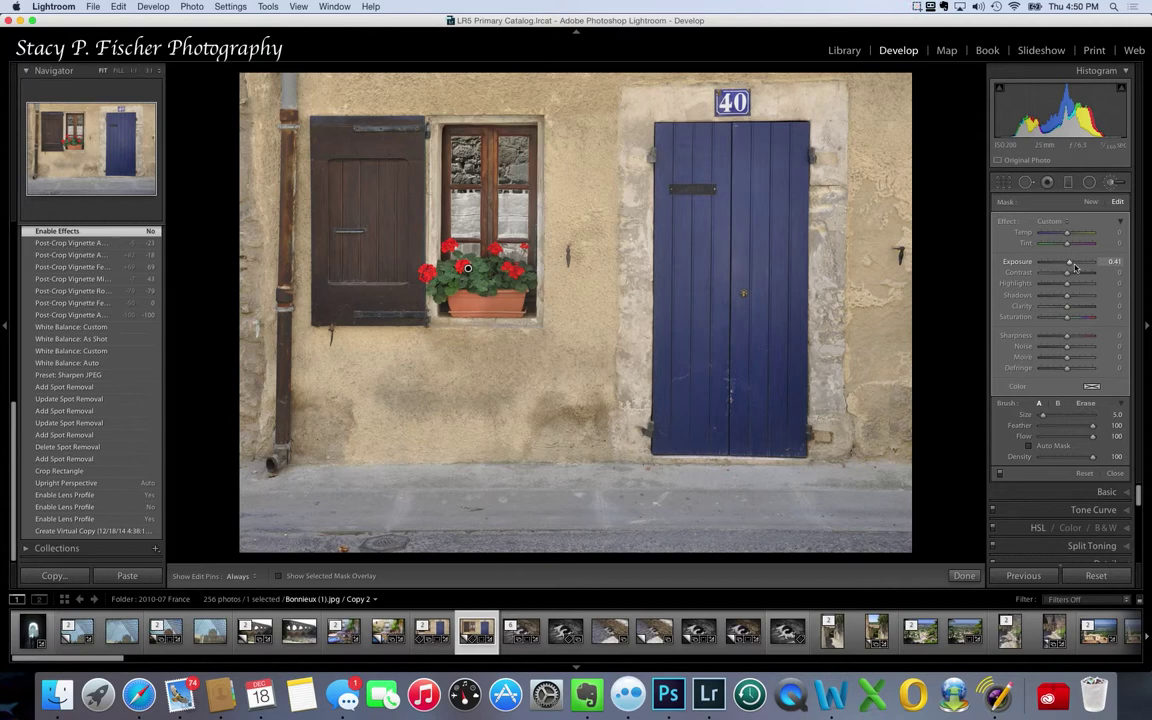
mouse_move(1067, 262)
mouse_down()
mouse_move(1090, 262)
mouse_move(1072, 264)
mouse_up()
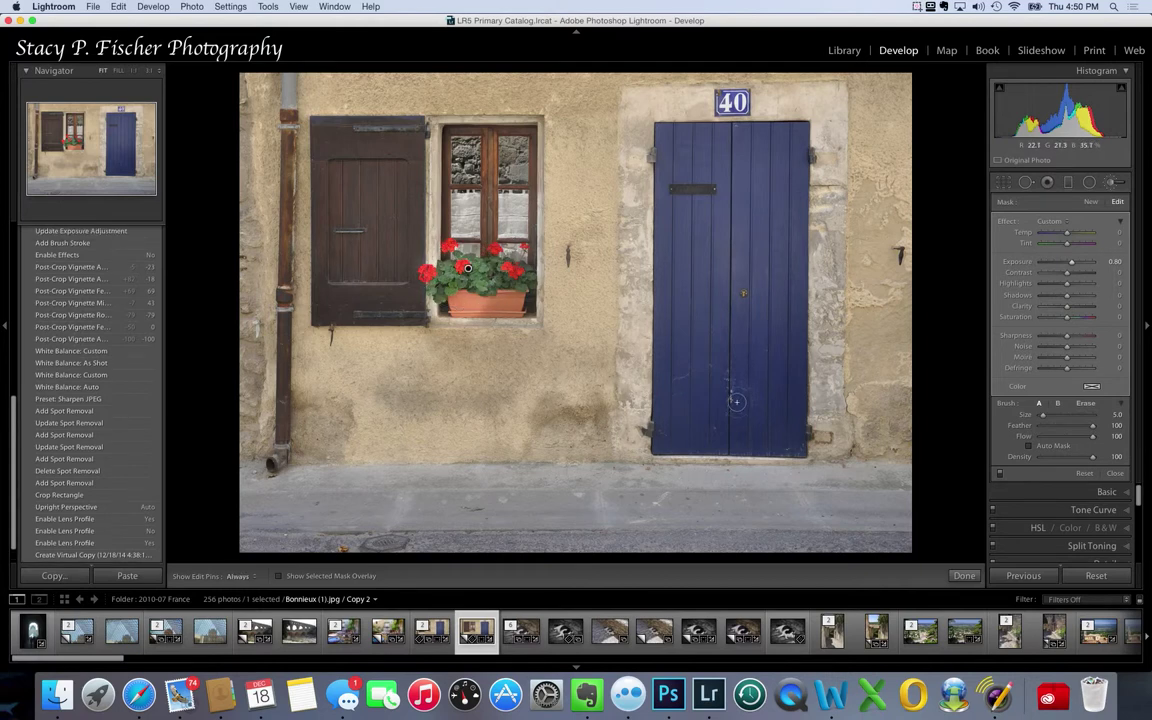
click(964, 576)
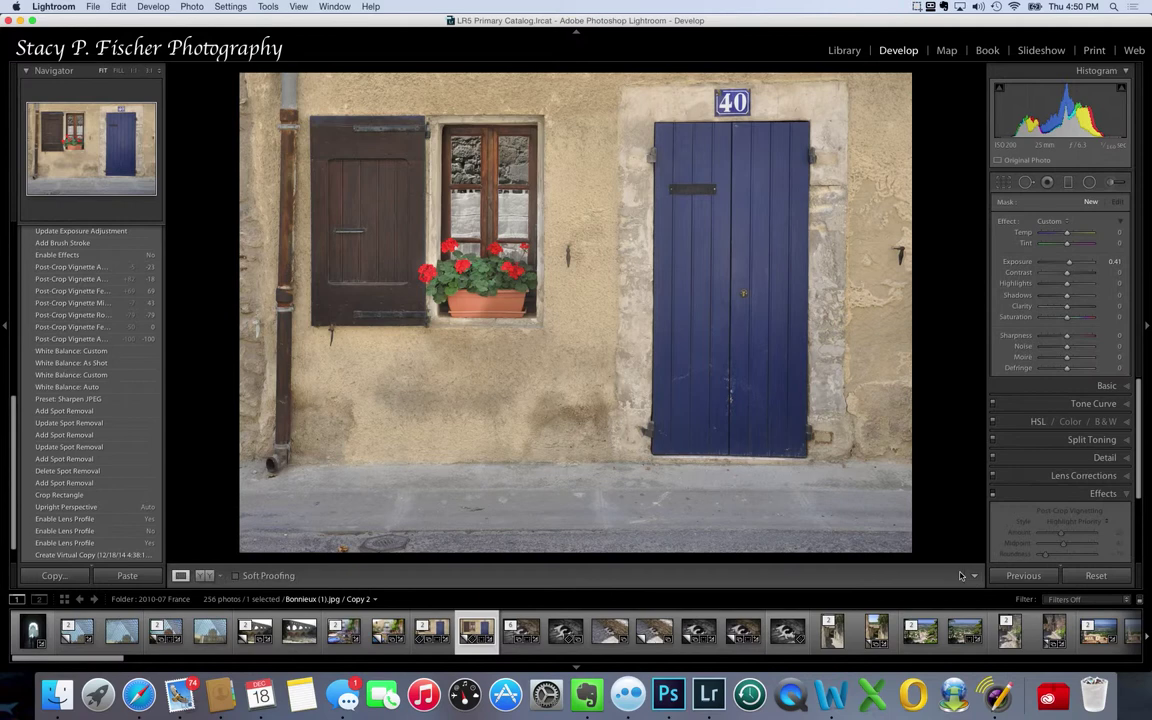
click(460, 638)
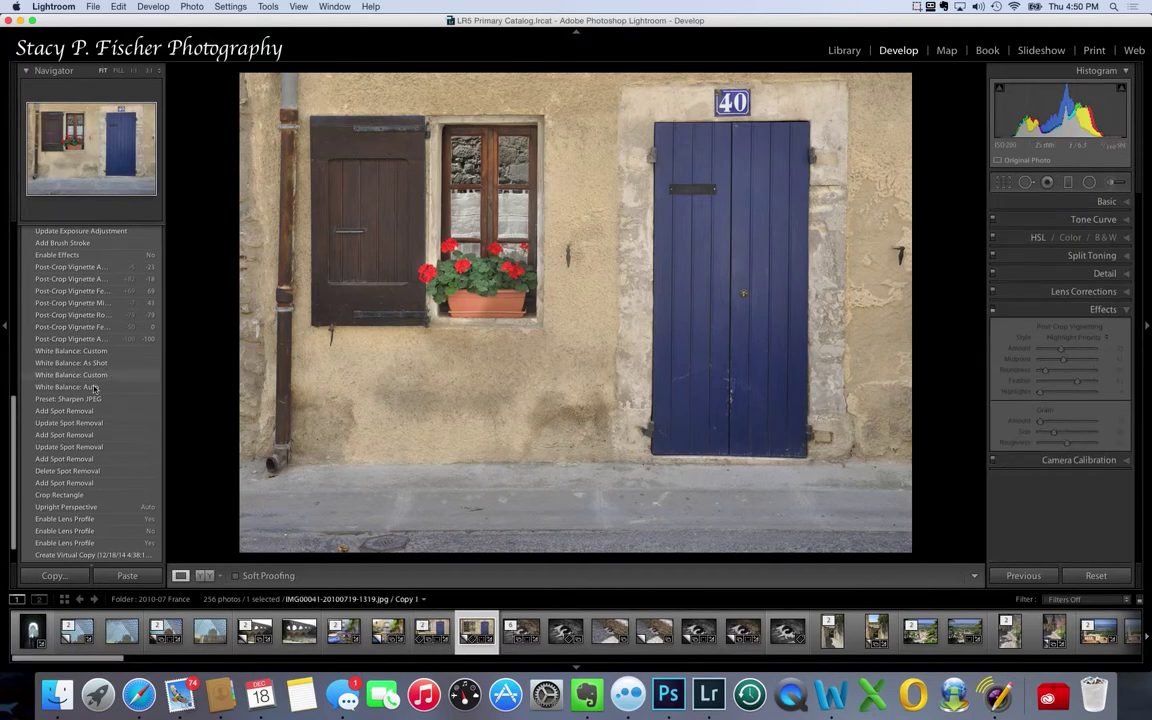
scroll(90, 415, down, 2)
click(92, 532)
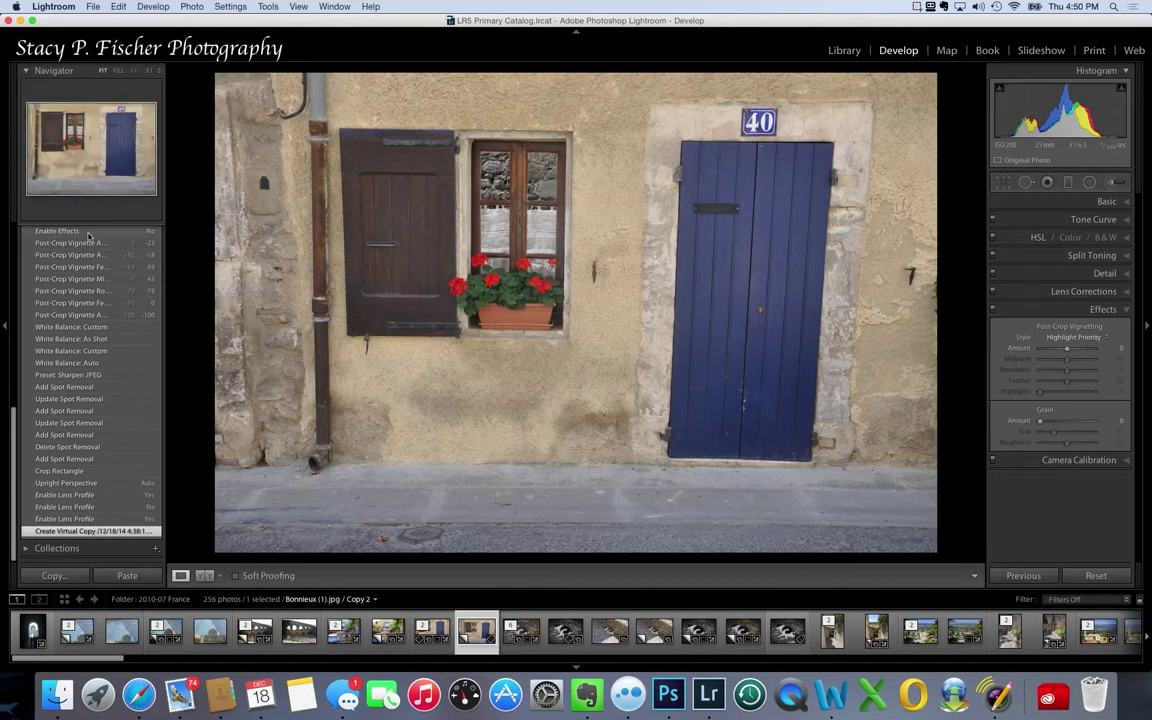
click(89, 236)
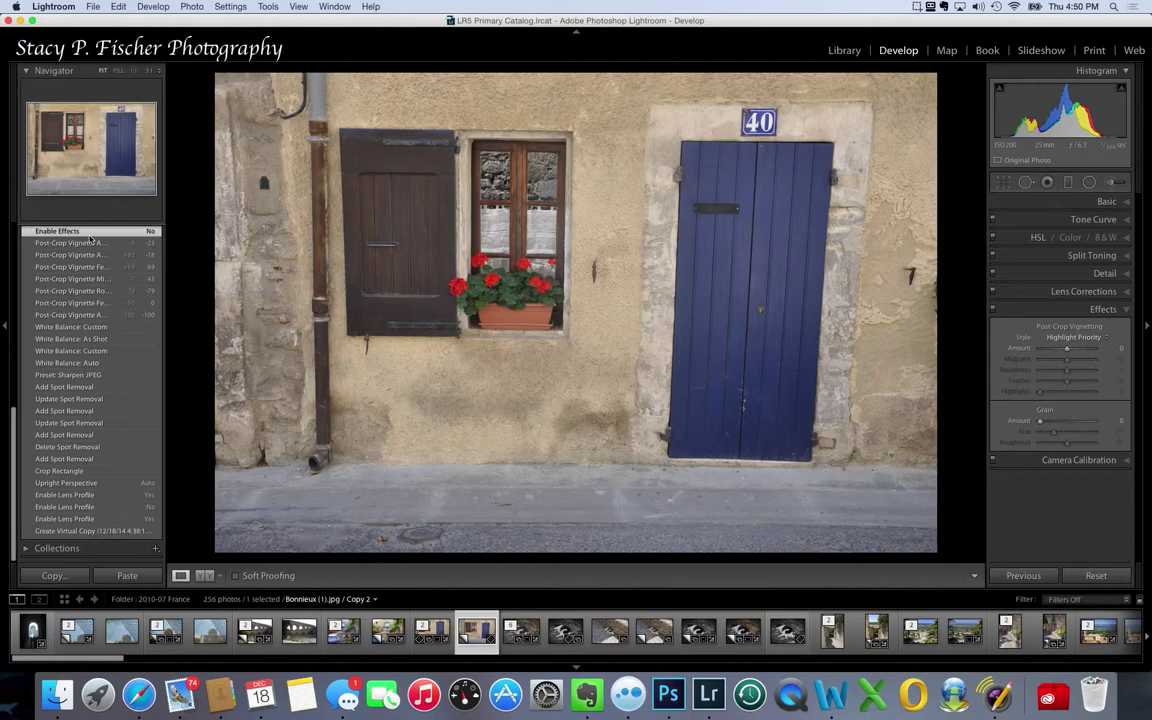